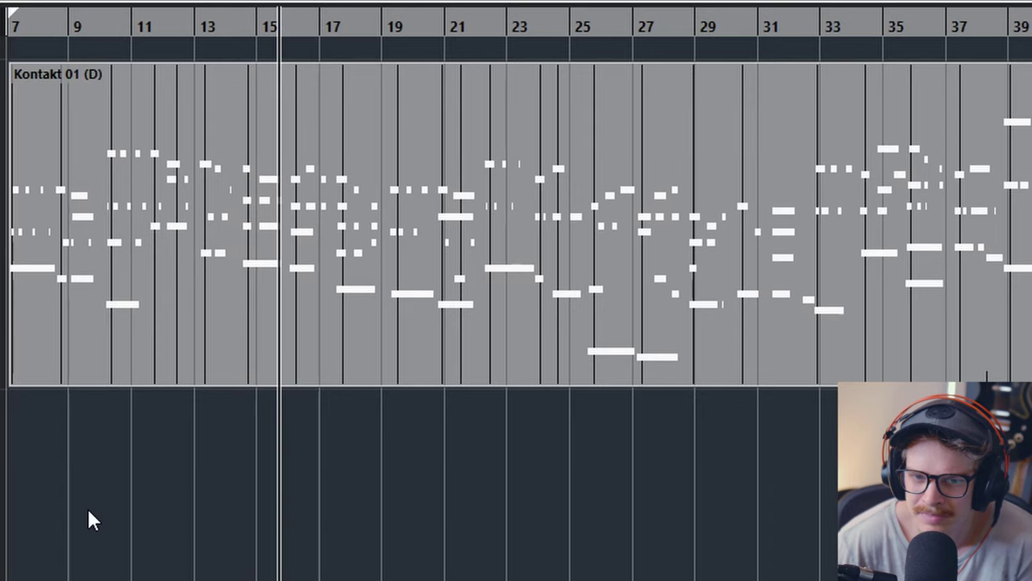
- Stop playback and review the MIDI Piano track's two Kontakt instruments and its channel settings, closing both windows when done
key("space")
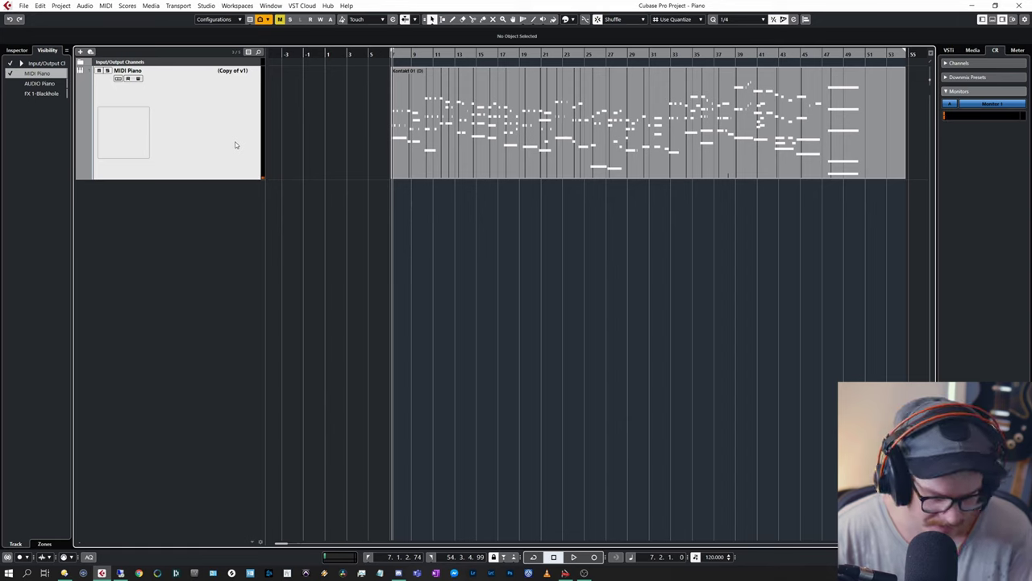
key("e")
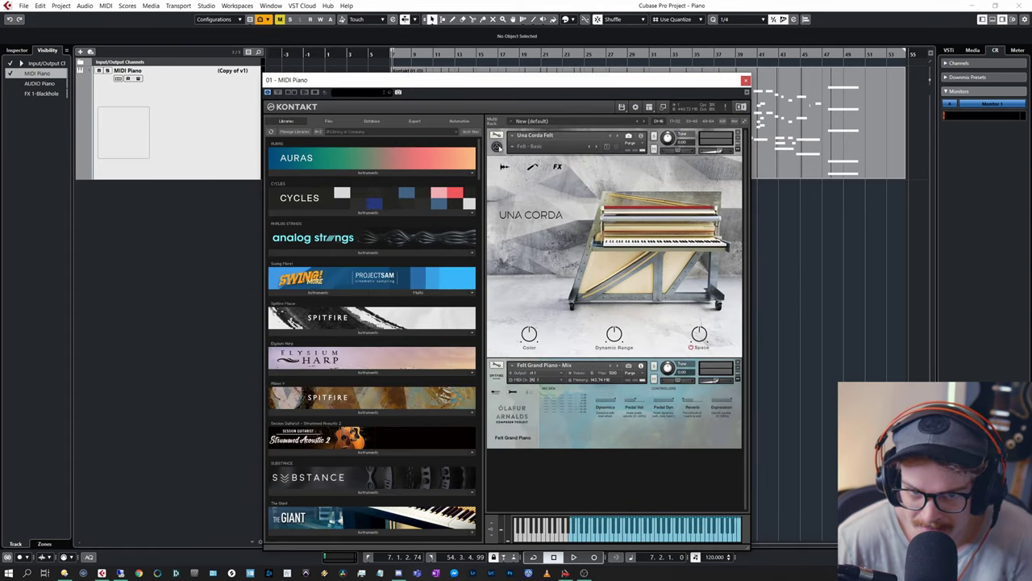
left_click(500, 148)
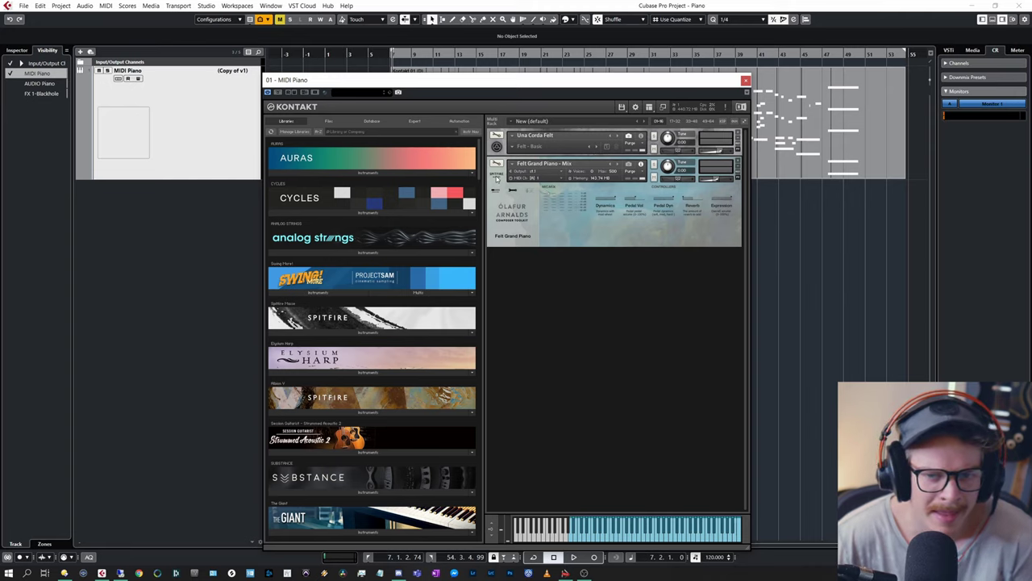
left_click(497, 179)
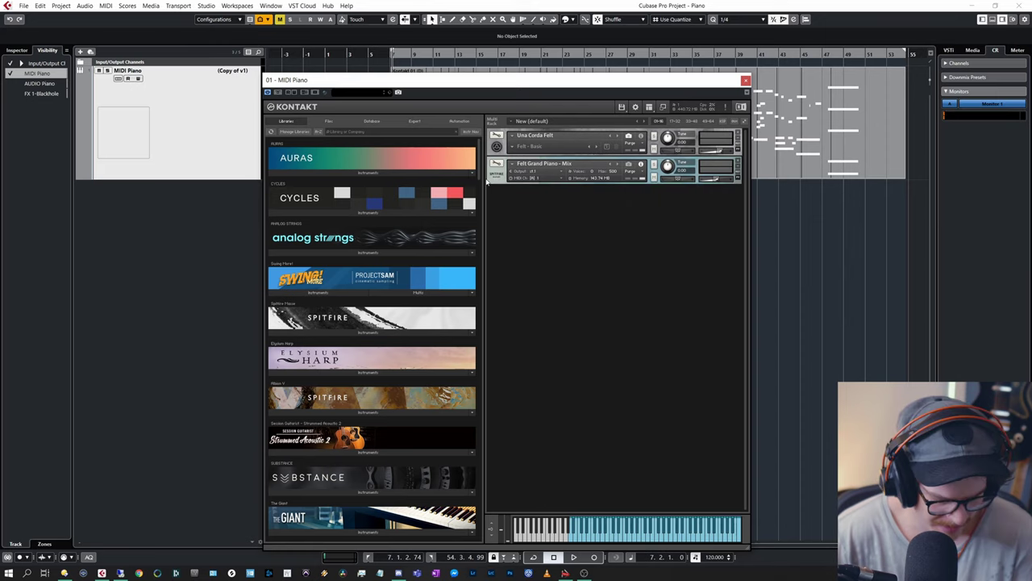
key("e")
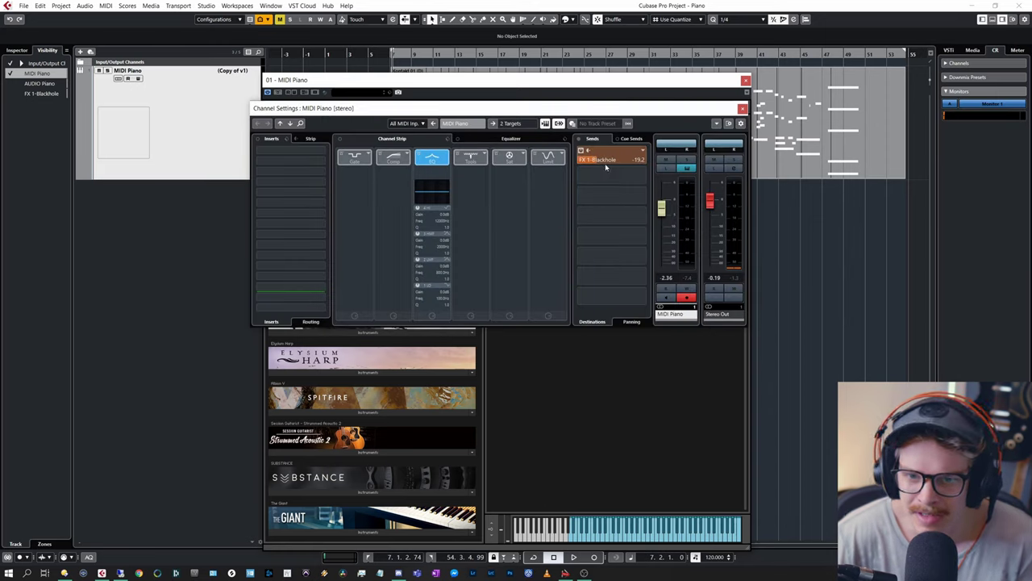
left_click(746, 80)
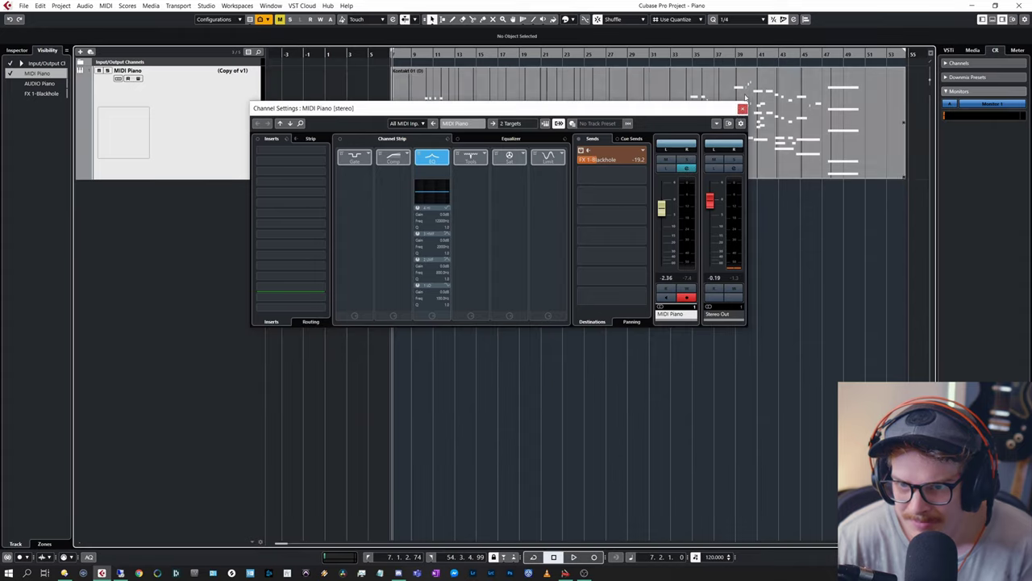
left_click(742, 109)
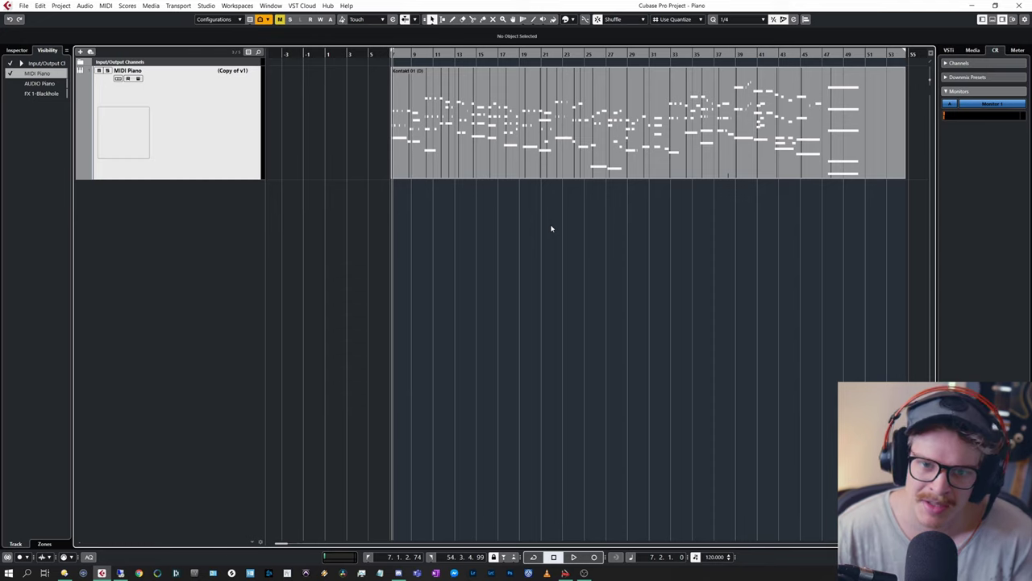
- Show the AUDIO Piano track in place of the MIDI Piano track, select it and unmute it
left_click(465, 126)
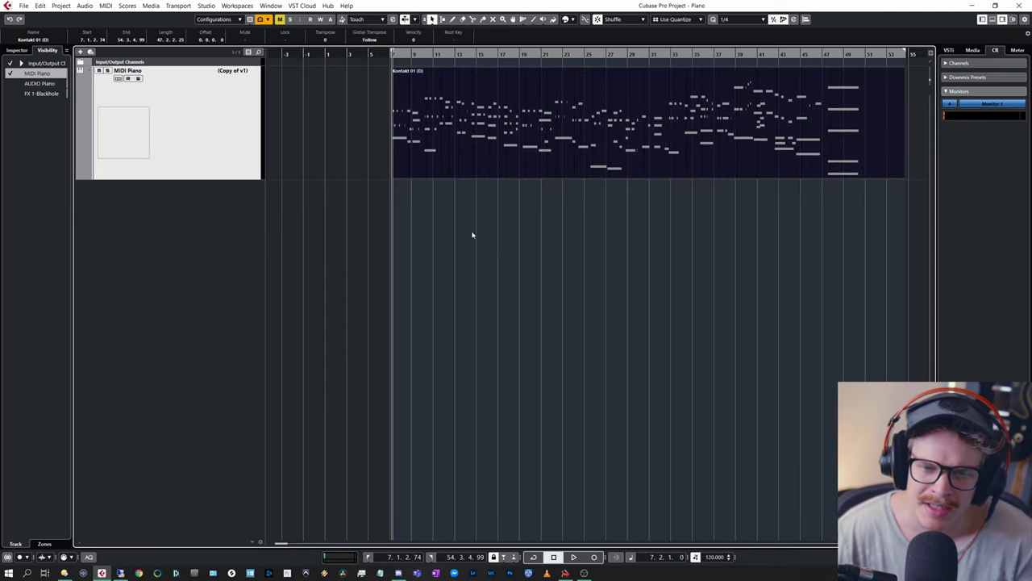
left_click(9, 83)
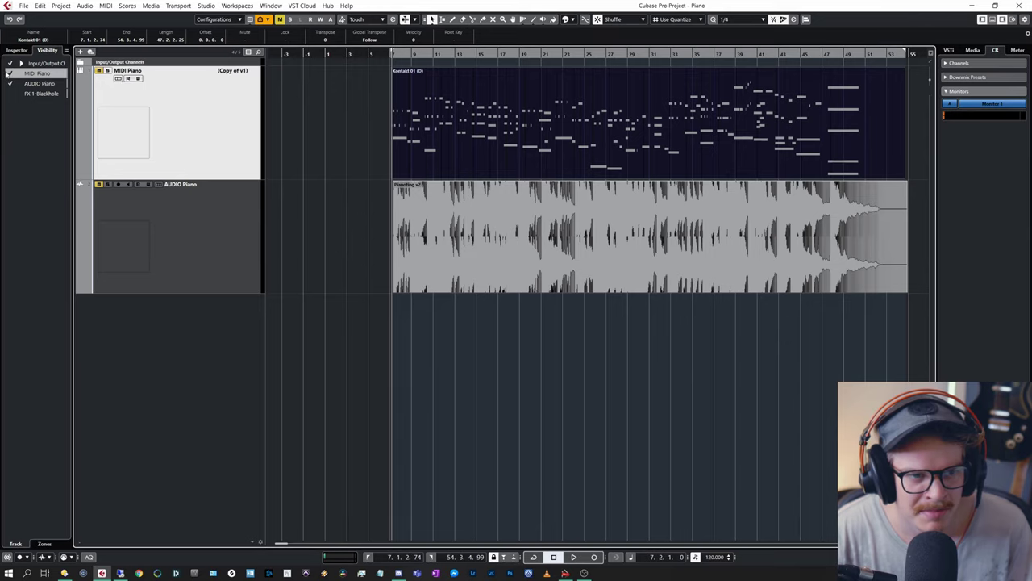
left_click(9, 73)
left_click(115, 102)
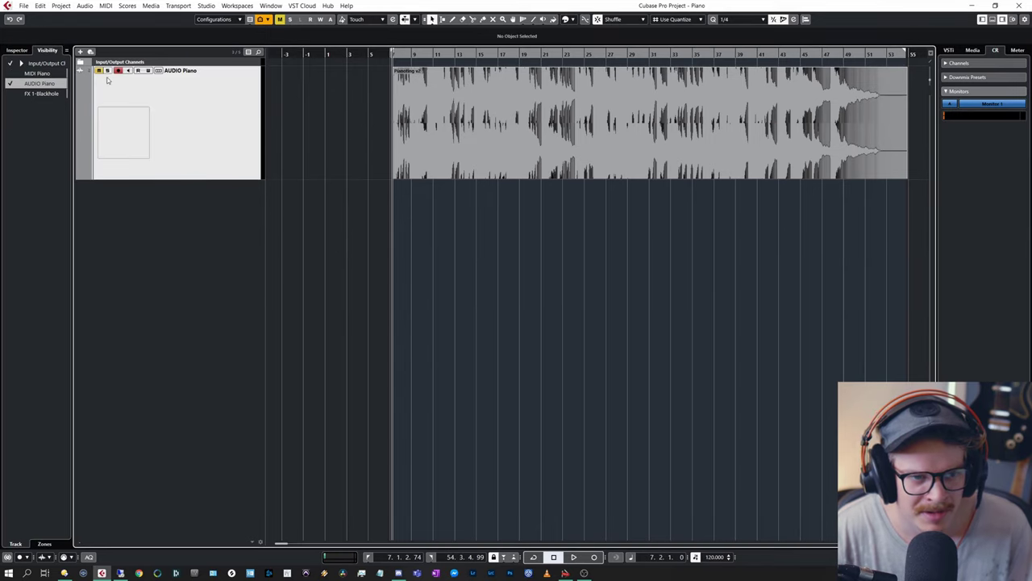
- Audition the Pianoting v2 audio event with and without solo, and reduce the waveform's display height
left_click(432, 141)
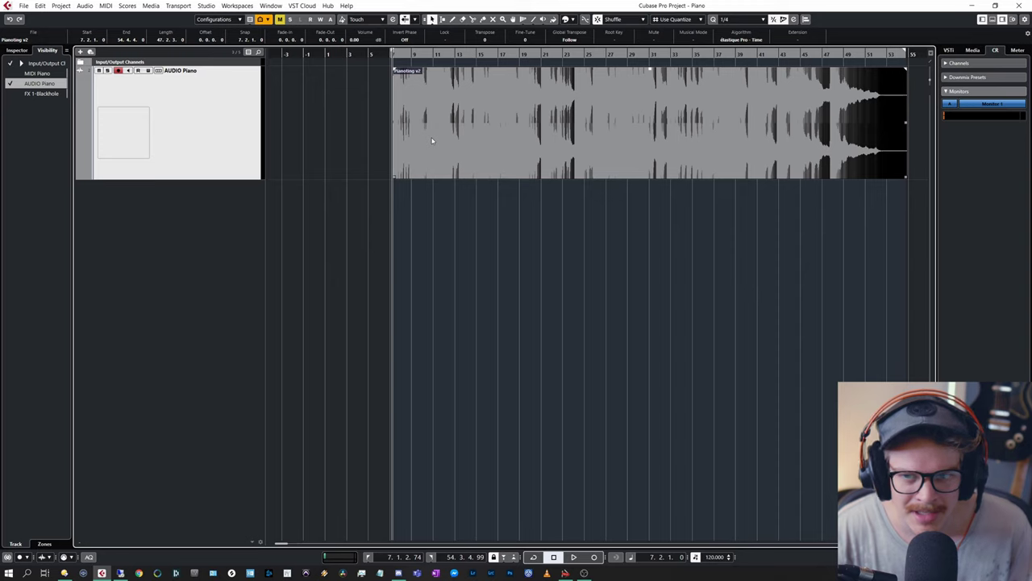
key("s")
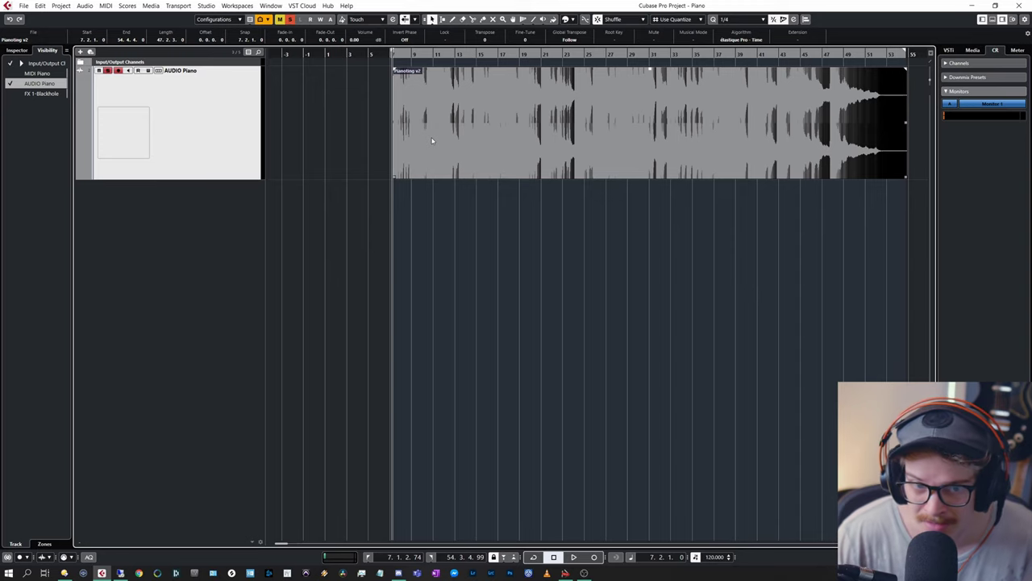
key("space")
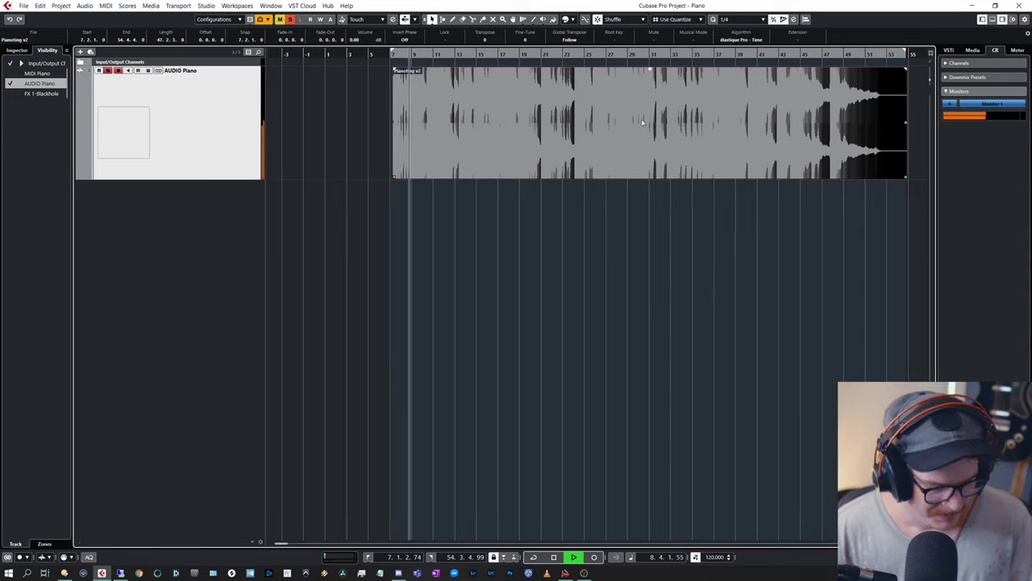
left_click(650, 207)
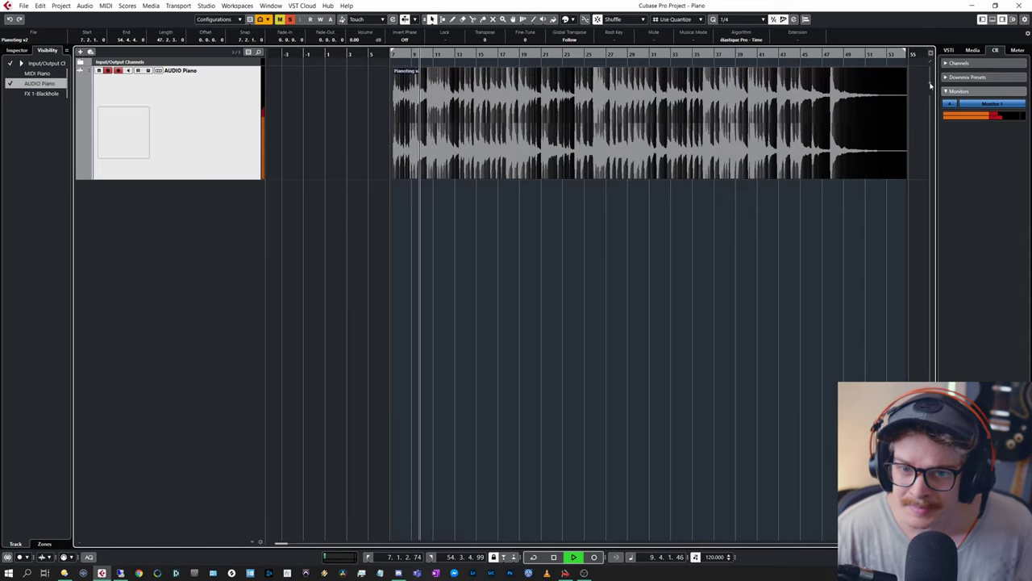
key("space")
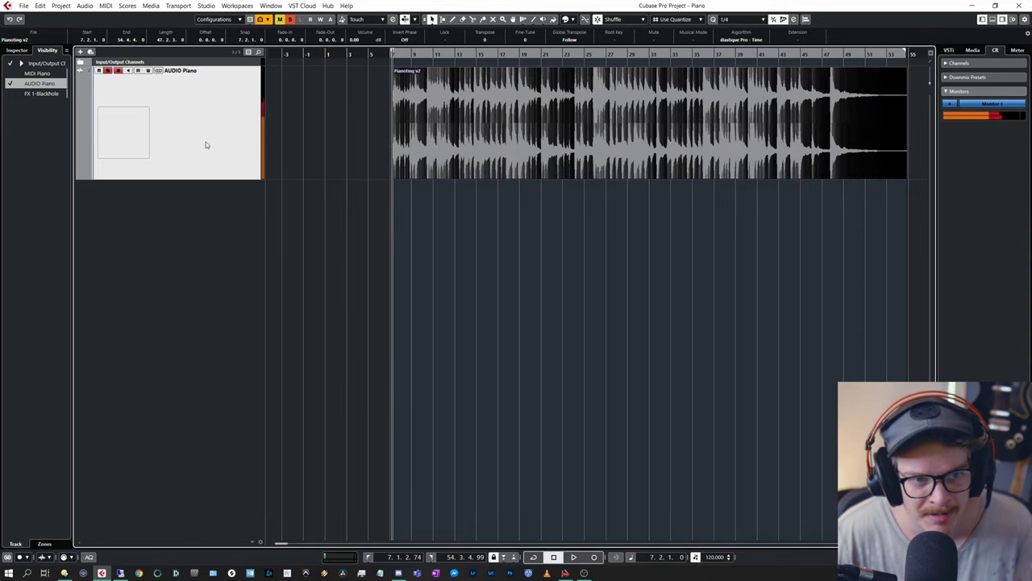
key("s")
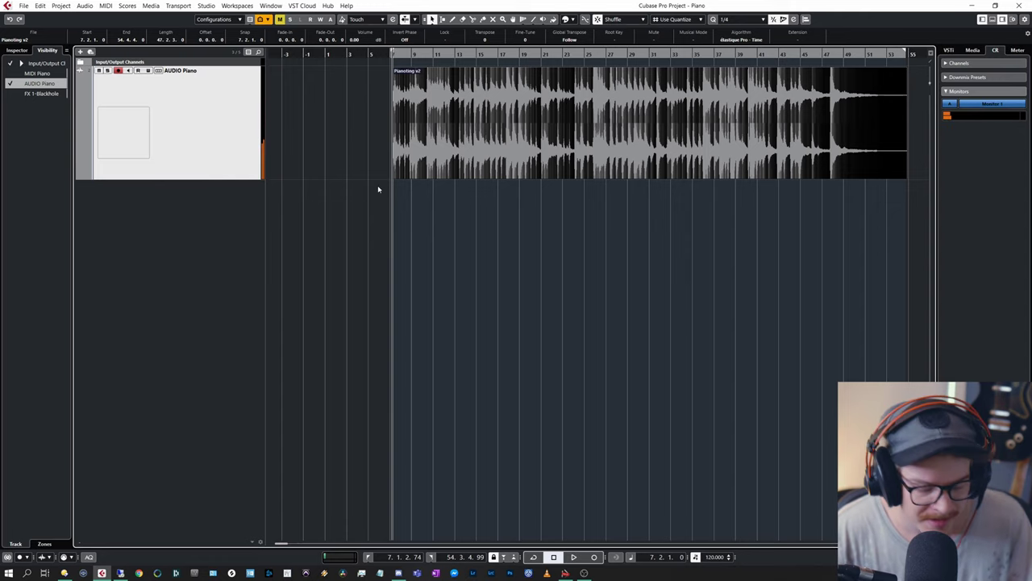
key("space")
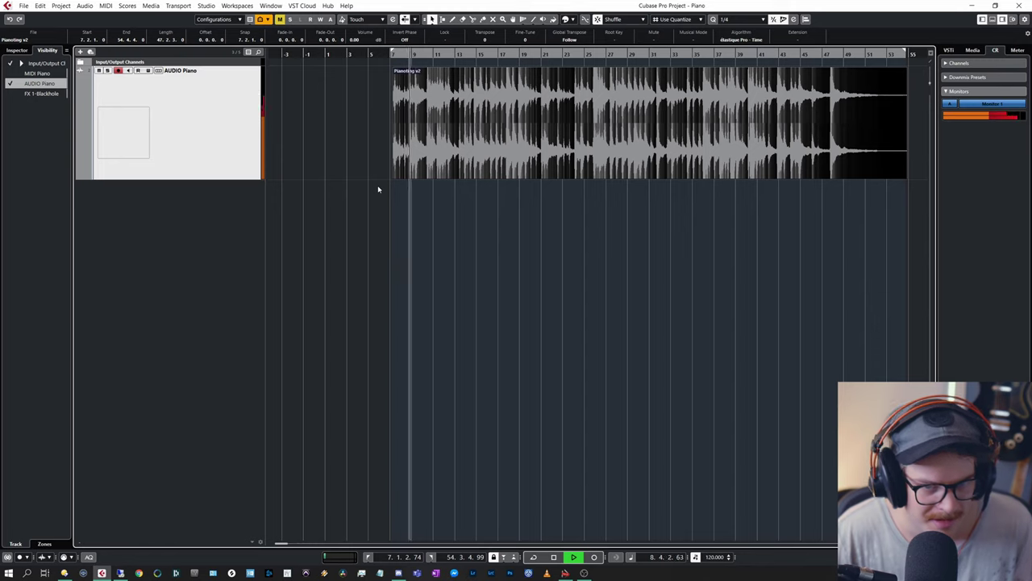
key("space")
- Trim the silence before the first note of the piano audio event and move its start to bar 7
key("h")
key("h")
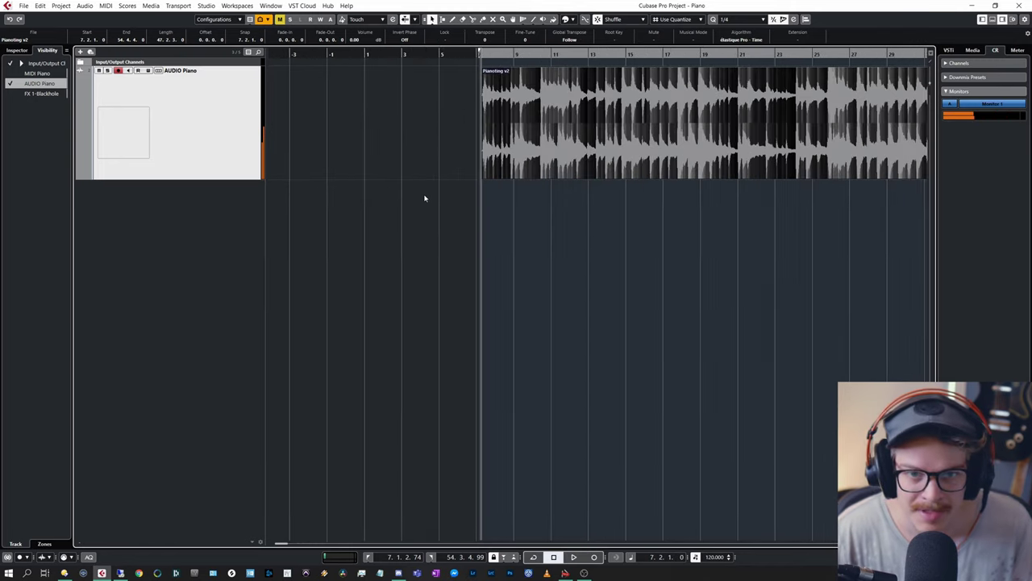
key("h")
key("h")
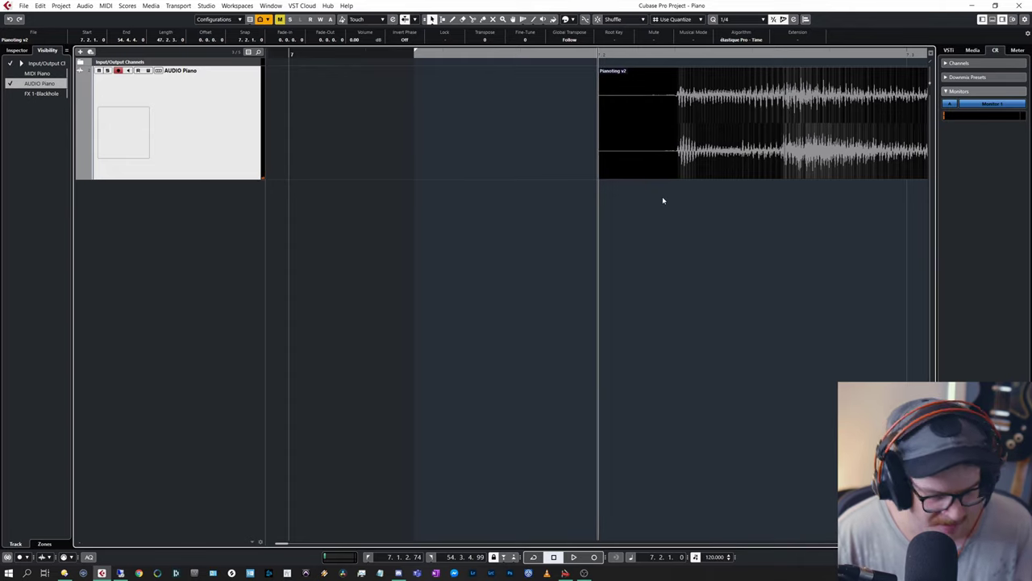
left_click_drag(654, 191, 678, 191)
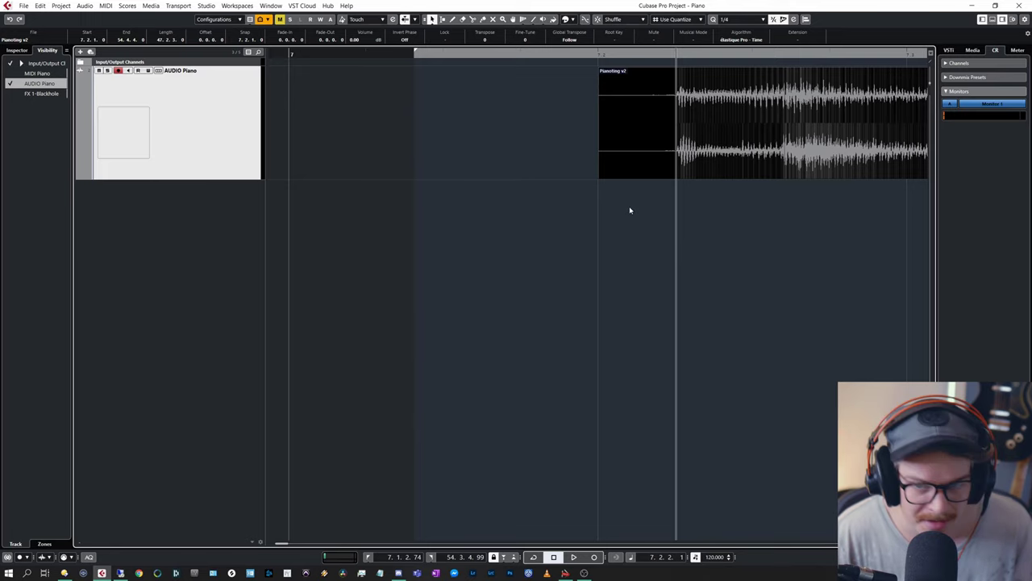
left_click_drag(625, 161, 362, 111)
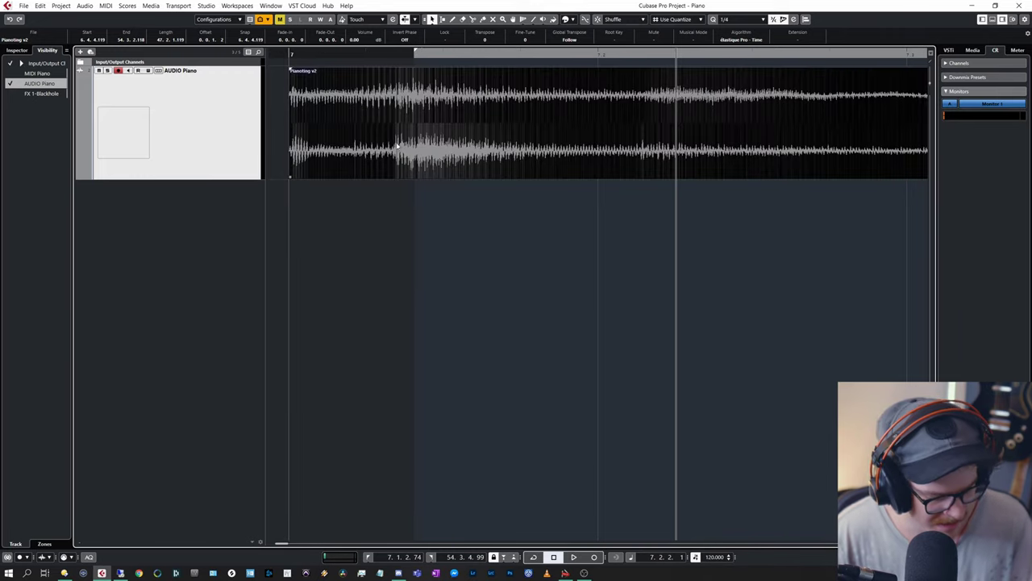
- Deselect the piano event and set the left locator to its start at bar 7
scroll(482, 191, "down", 4)
key("g")
left_click(502, 226)
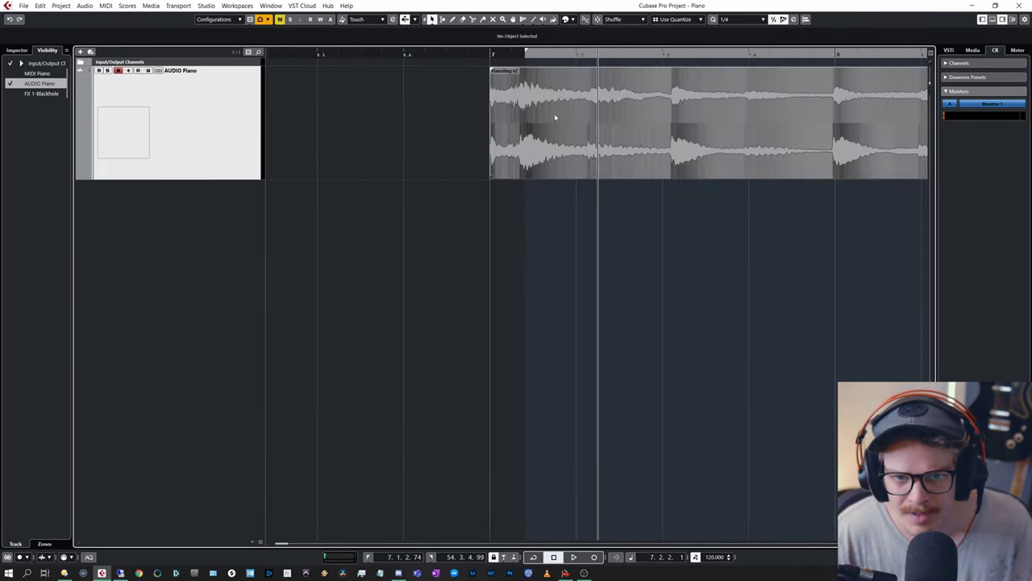
key("g")
key("g")
key("g")
key("g")
key("g")
key("g")
key("g")
key("g")
key("g")
key("g")
left_click(580, 54, "ctrl")
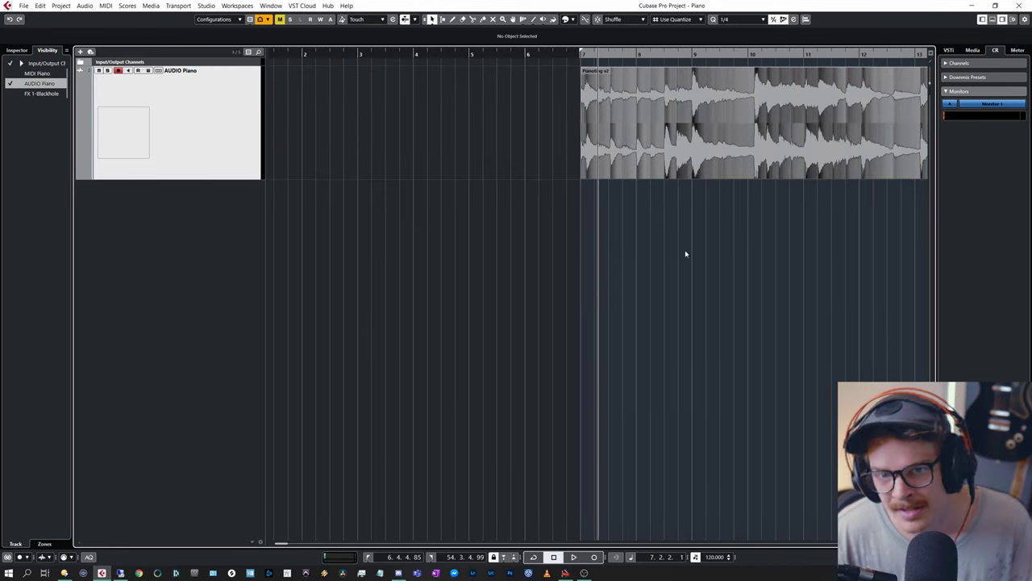
- Switch the snap type to Grid Relative and move the piano audio event to bar 1, checking its start against the project cursor
key("g")
key("g")
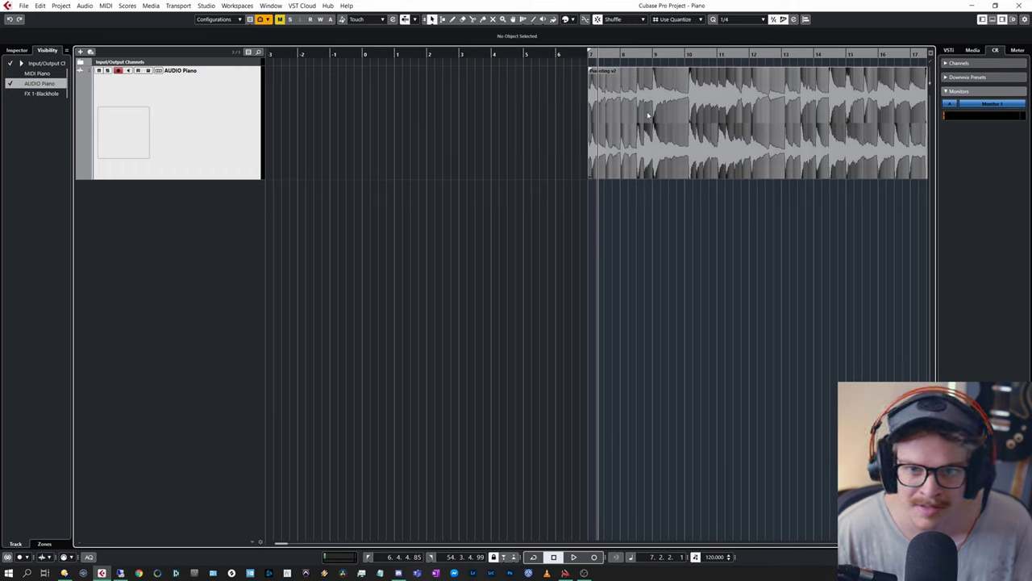
left_click(625, 19)
left_click(635, 44)
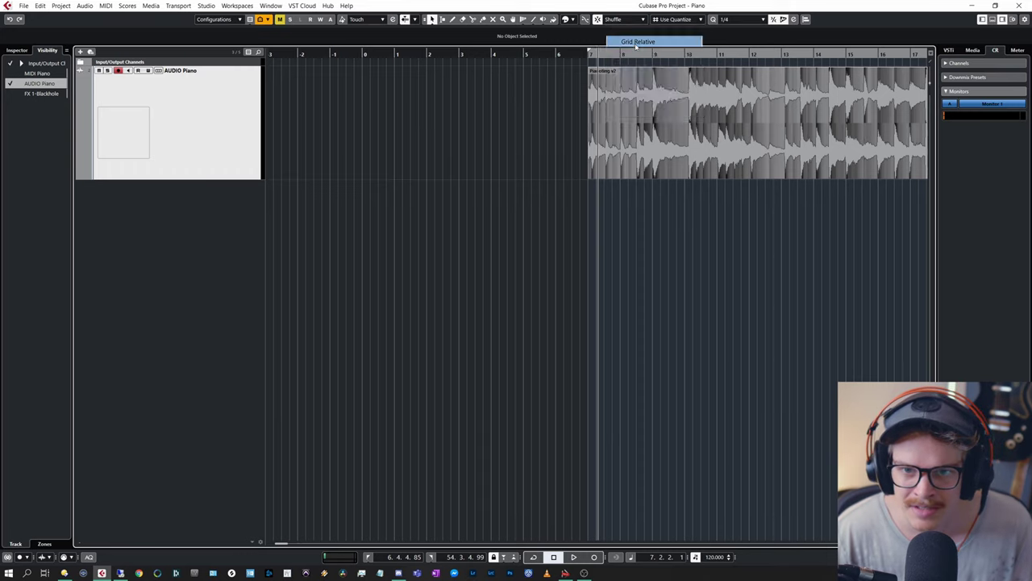
left_click_drag(687, 96, 491, 95)
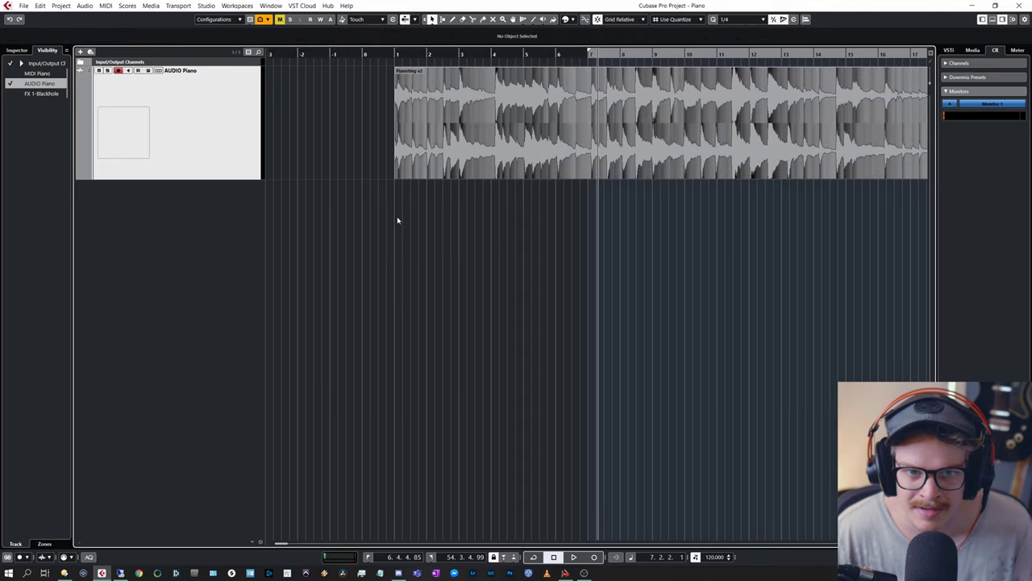
left_click(397, 217)
key("h")
key("h")
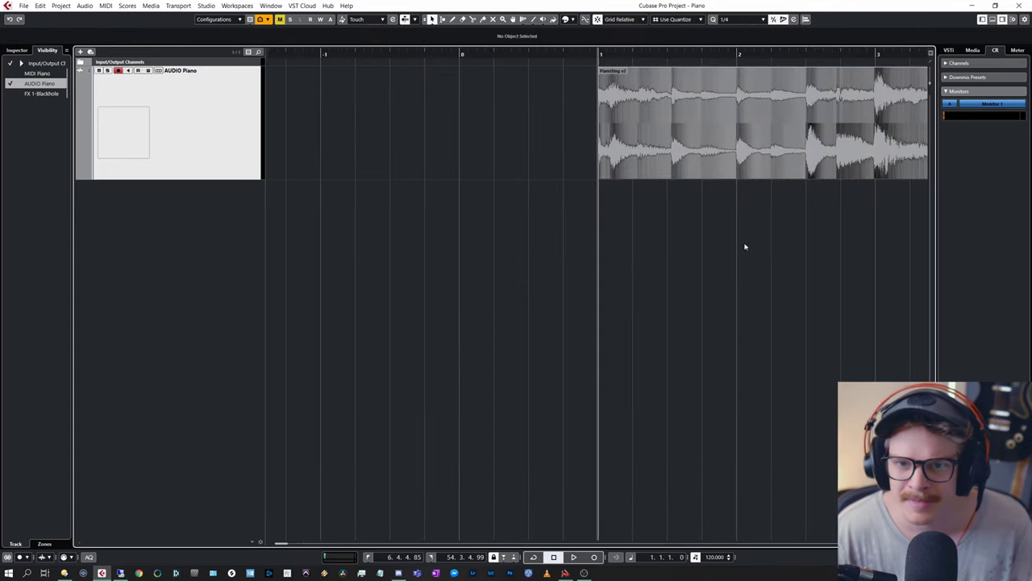
scroll(729, 232, "right", 3)
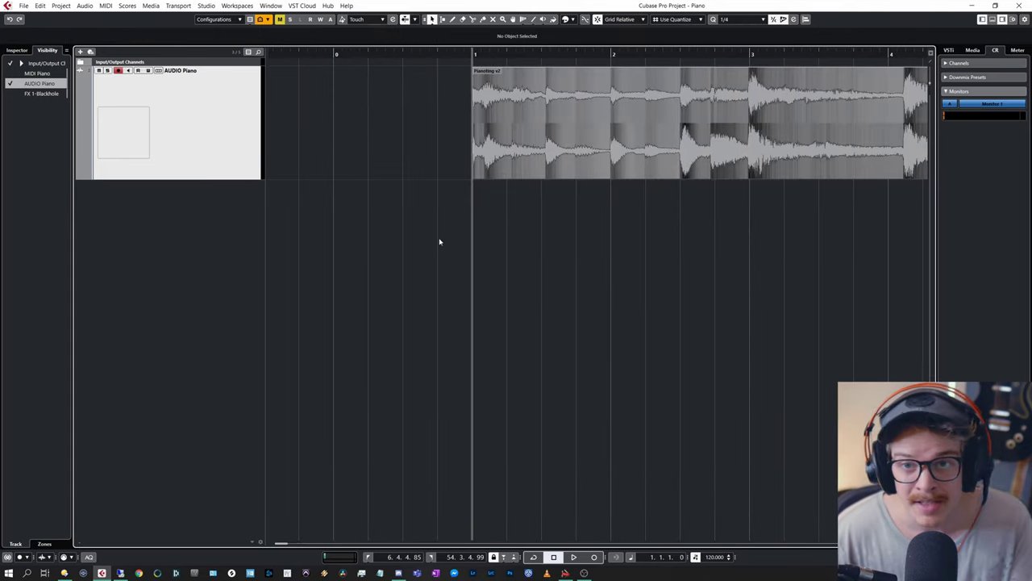
- Add one Kontakt instrument track routed to Stereo Out below the AUDIO Piano track
right_click(241, 252)
left_click(296, 268)
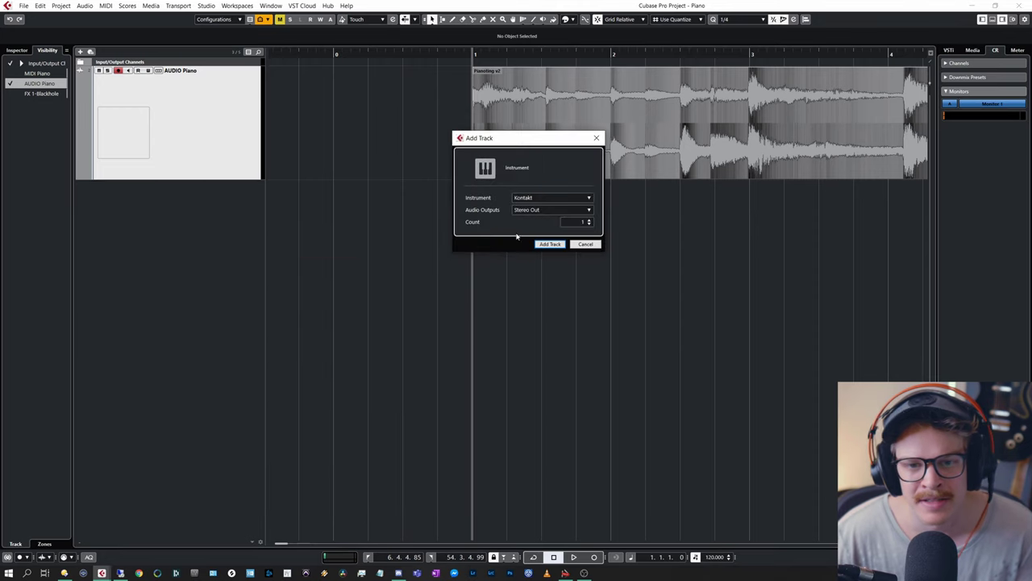
left_click(548, 246)
left_click_drag(496, 36, 503, 86)
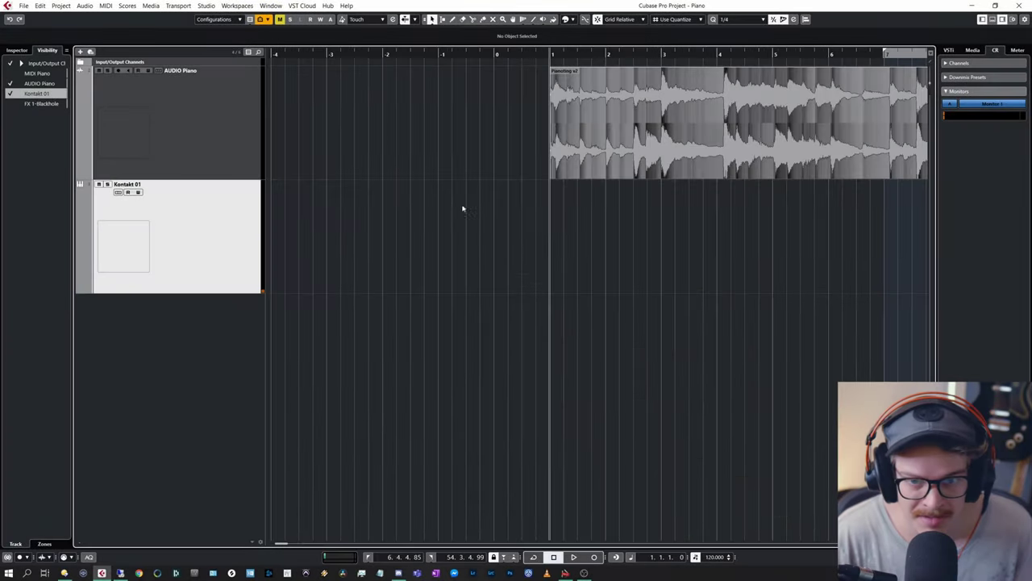
- Record tapped MIDI beat notes on the Kontakt 01 track from bar 0 through the piano's last note, and review the recorded part
left_click(490, 214)
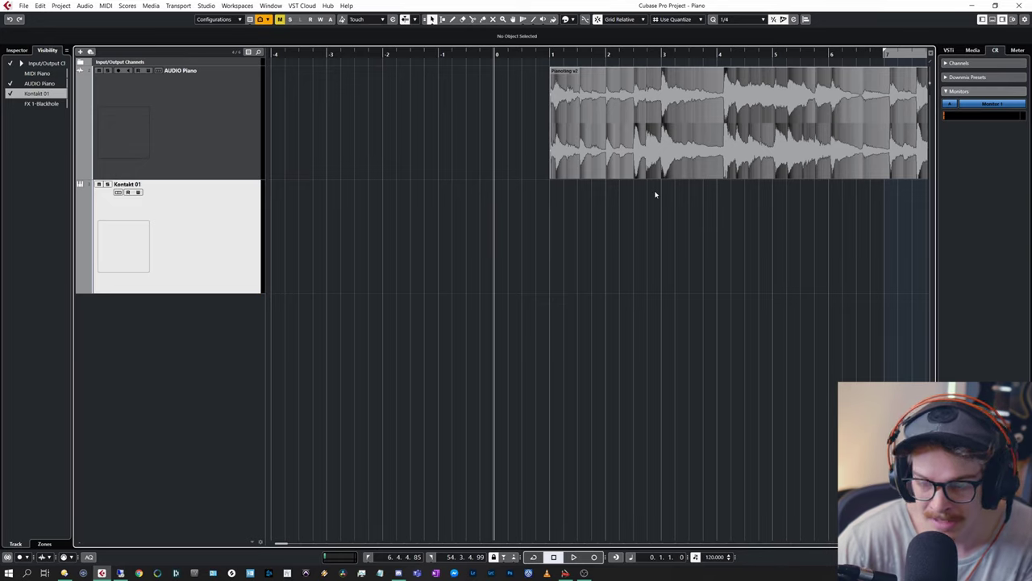
key("KP_Multiply")
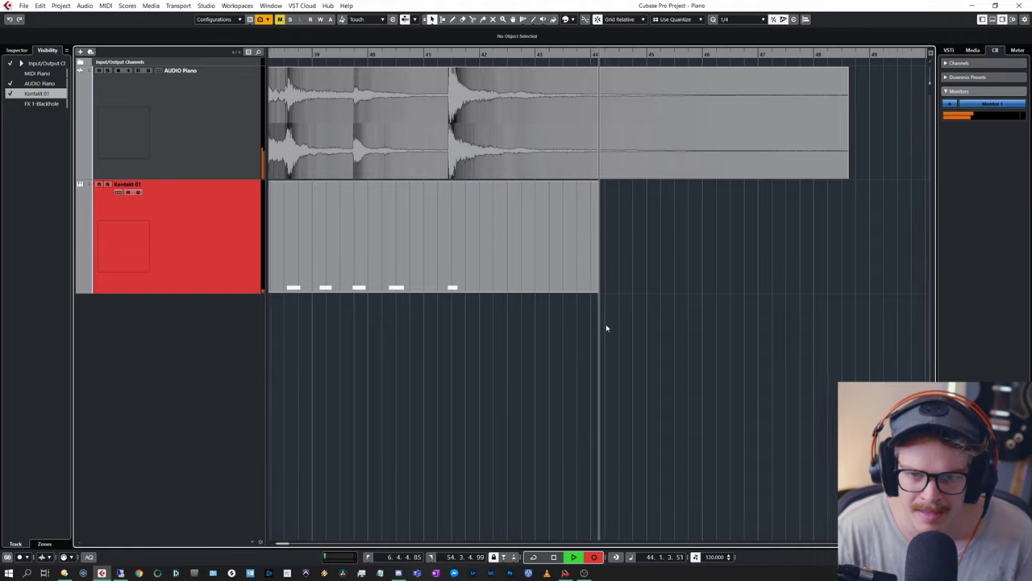
key("space")
scroll(495, 346, "right", 15)
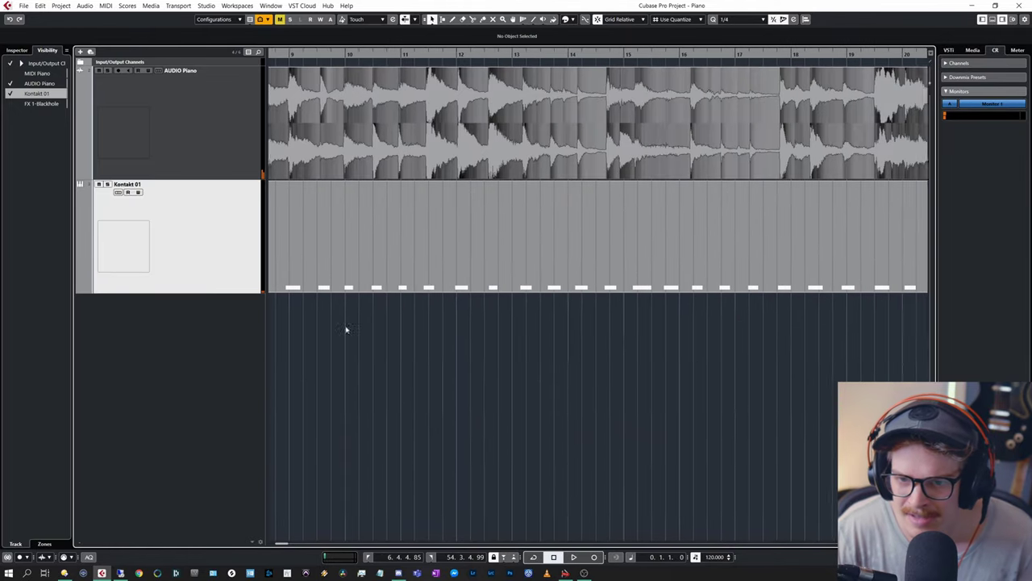
scroll(526, 345, "right", 6)
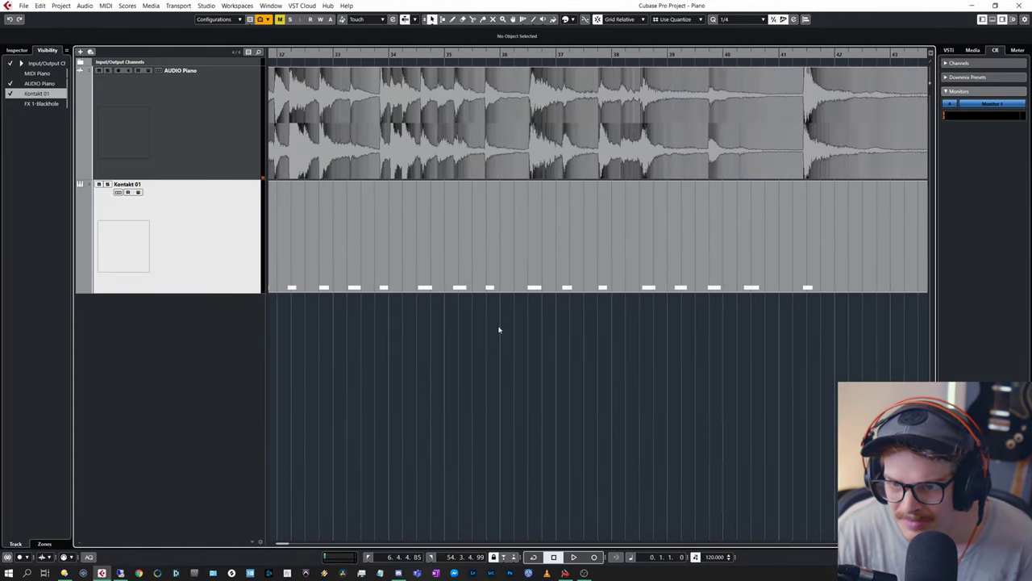
scroll(405, 331, "left", 20)
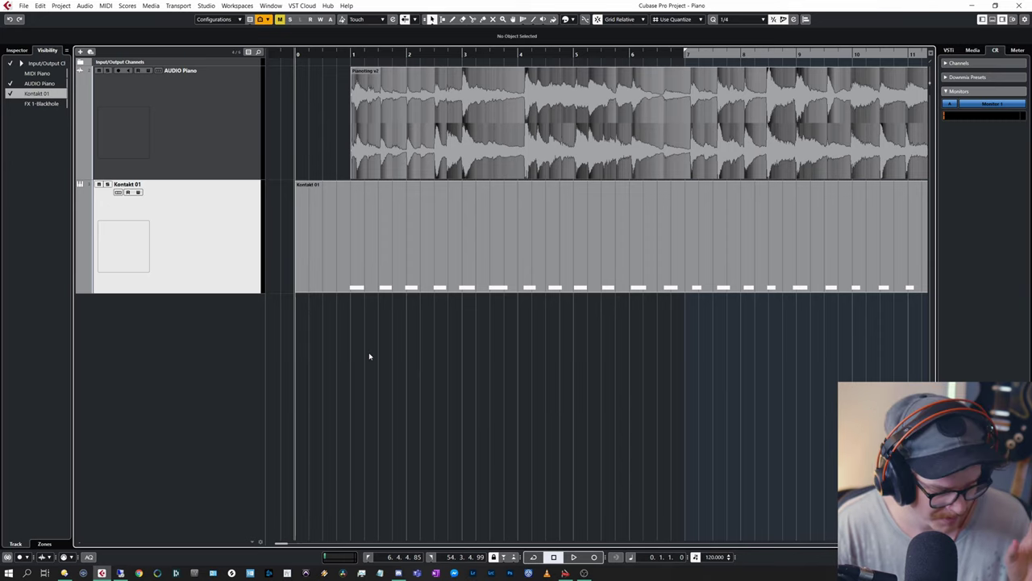
- Compare the tapped Kontakt 01 notes with the piano waveform and start playback from bar 1
scroll(646, 375, "right", 3)
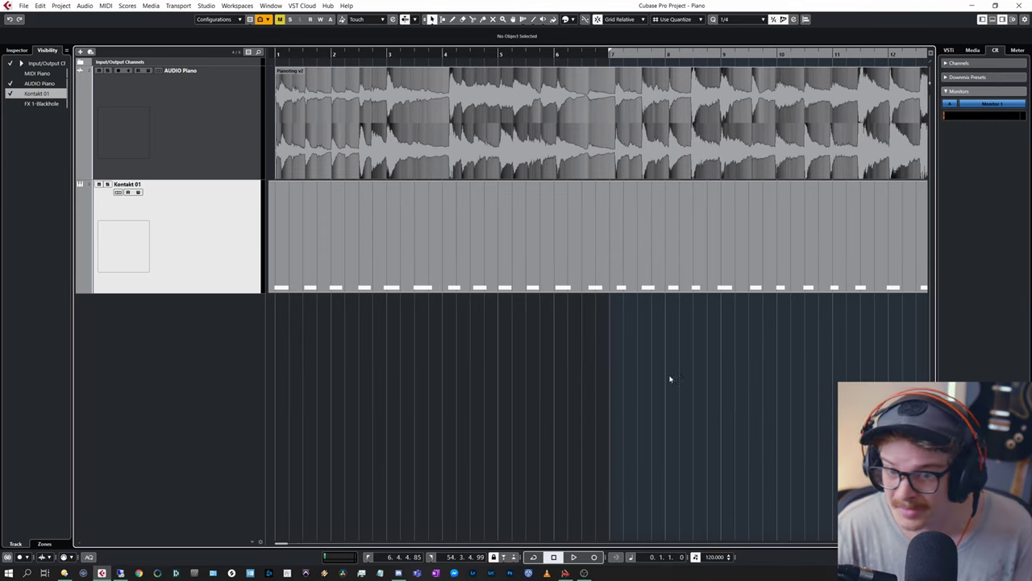
scroll(726, 372, "right", 3)
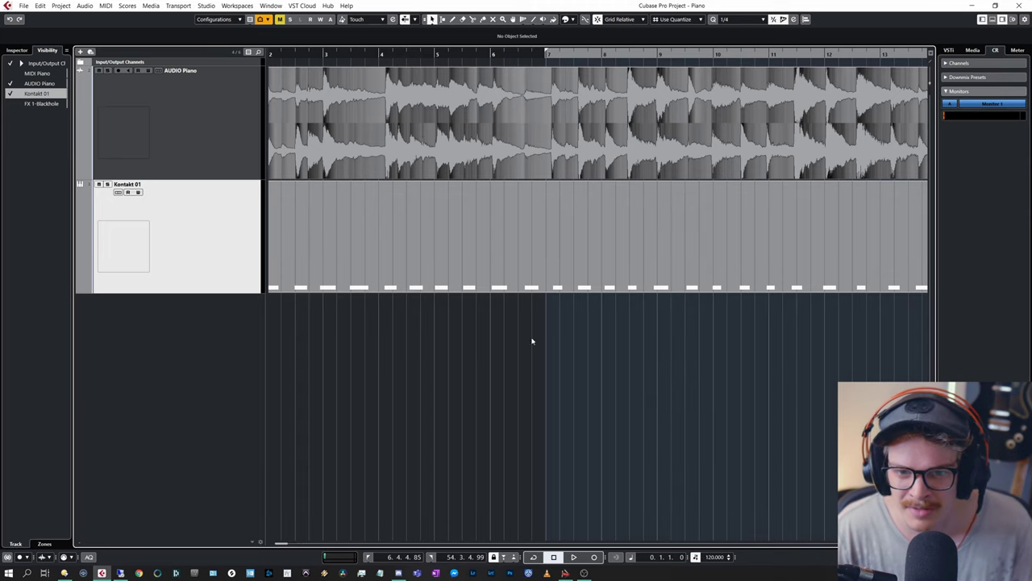
scroll(715, 342, "left", 9)
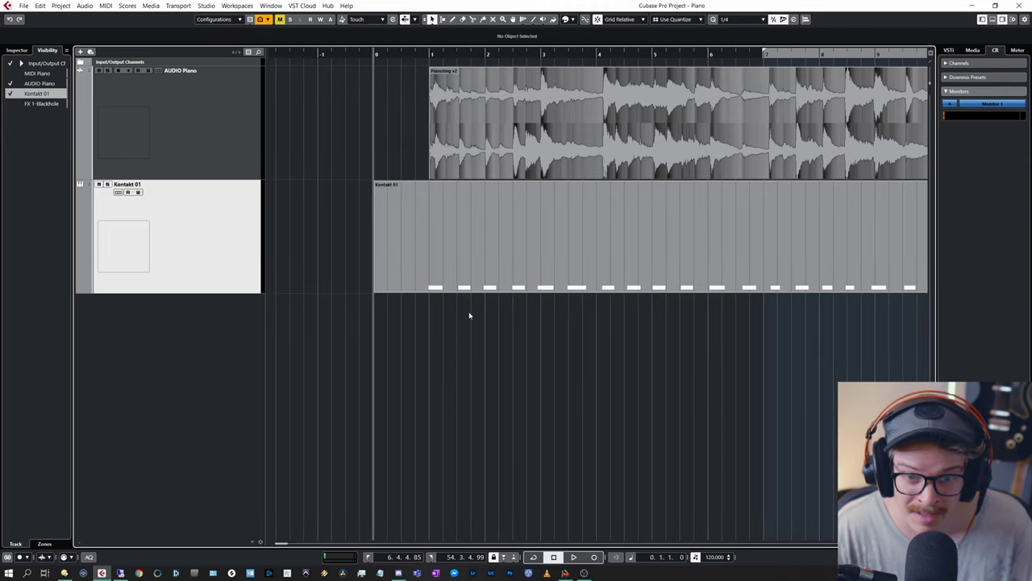
left_click(419, 231)
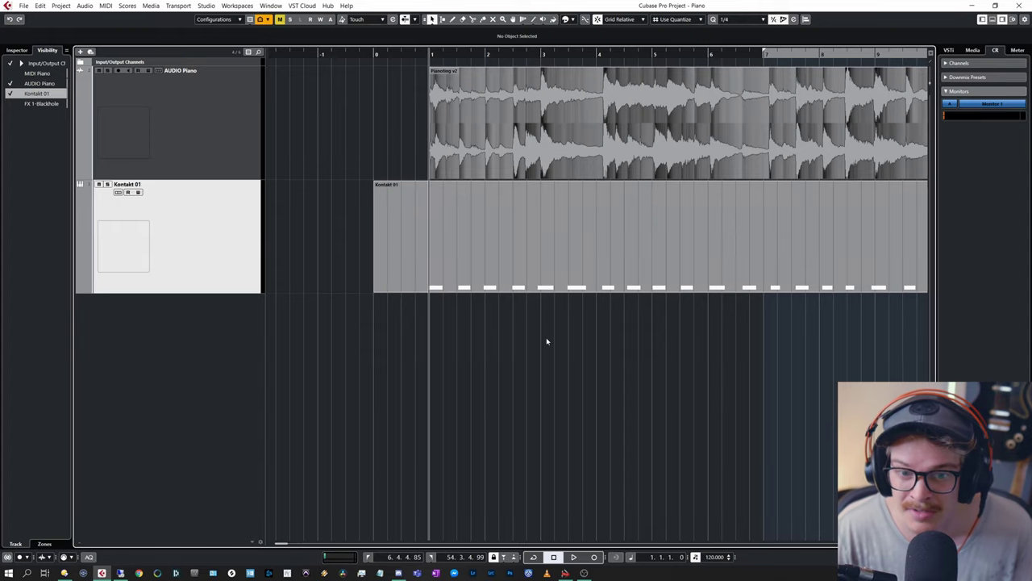
key("space")
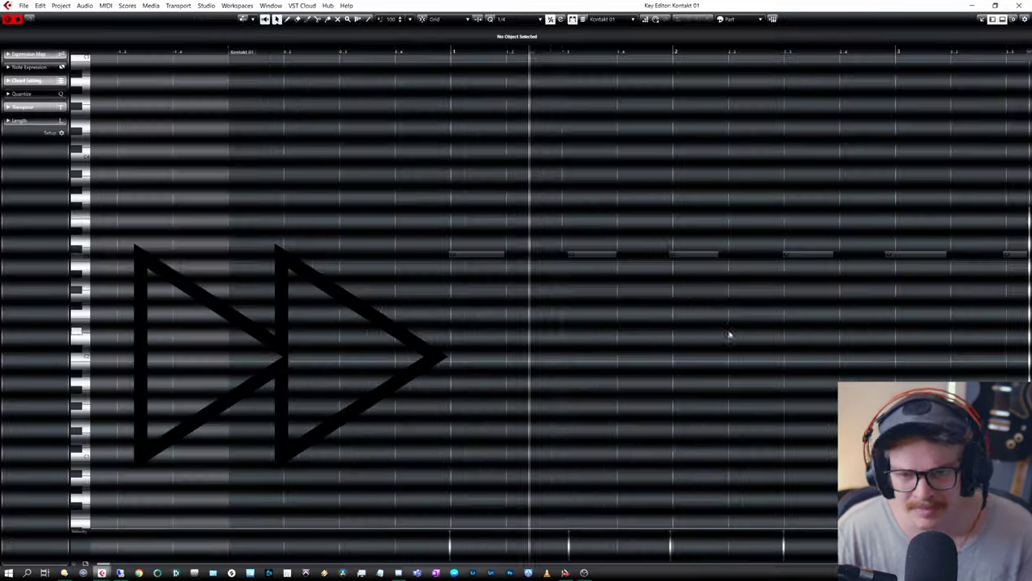
- Correct the timing of the mistimed tapped notes in the Kontakt 01 part in the Key Editor, including those near bars 7 and 16
scroll(583, 263, "up", 2)
left_click_drag(461, 337, 450, 337)
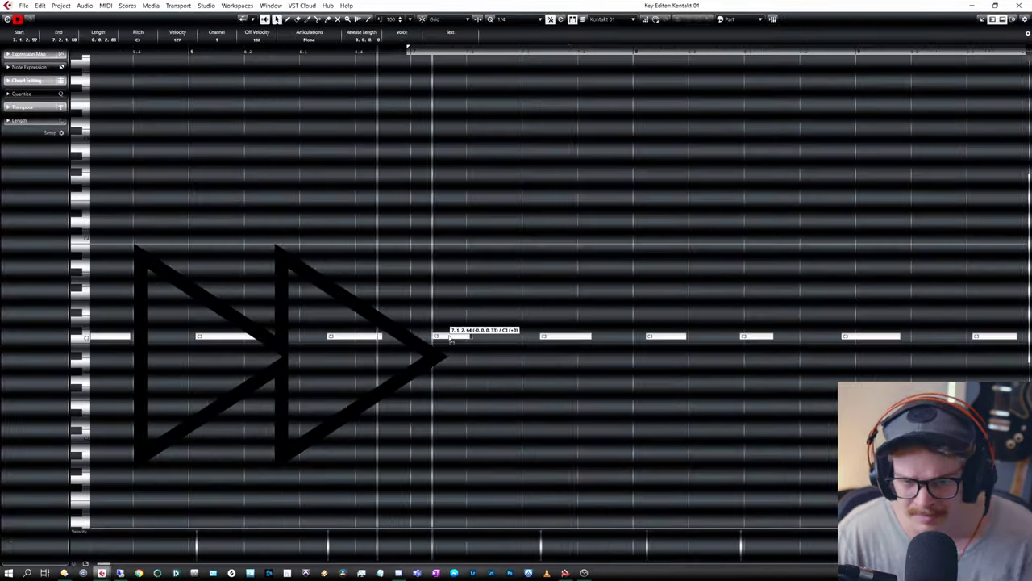
left_click(600, 341)
left_click(578, 341)
scroll(567, 293, "up", 1)
left_click(467, 361)
scroll(533, 347, "up", 2)
left_click(486, 405)
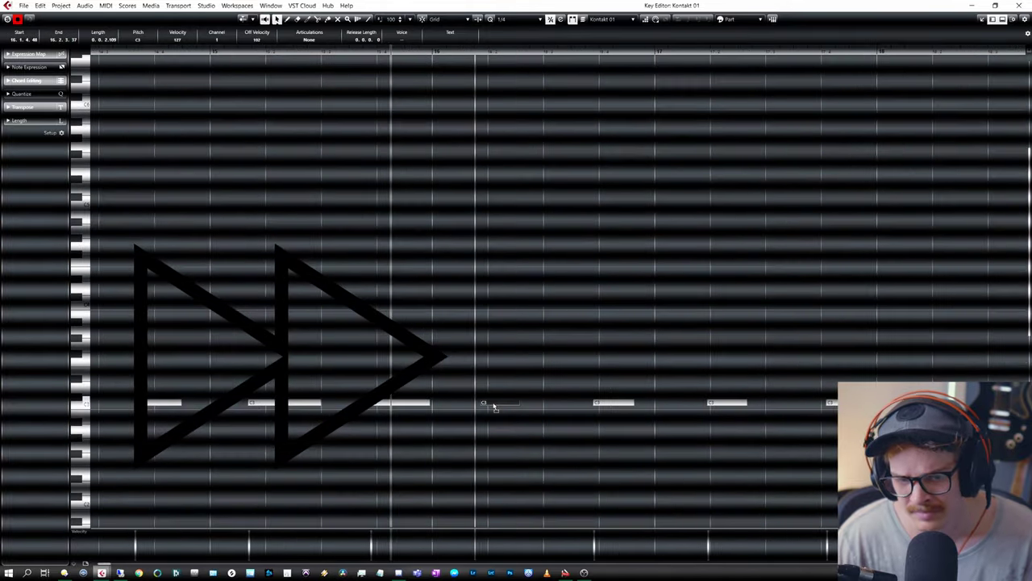
left_click(415, 404)
left_click(500, 411)
scroll(696, 332, "down", 1)
left_click_drag(477, 362, 450, 376)
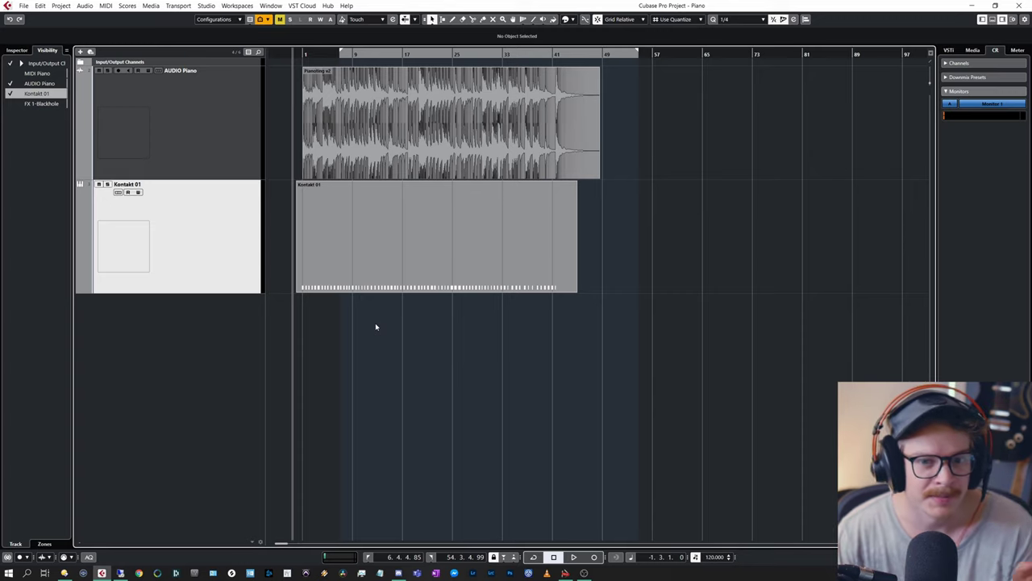
left_click(367, 95)
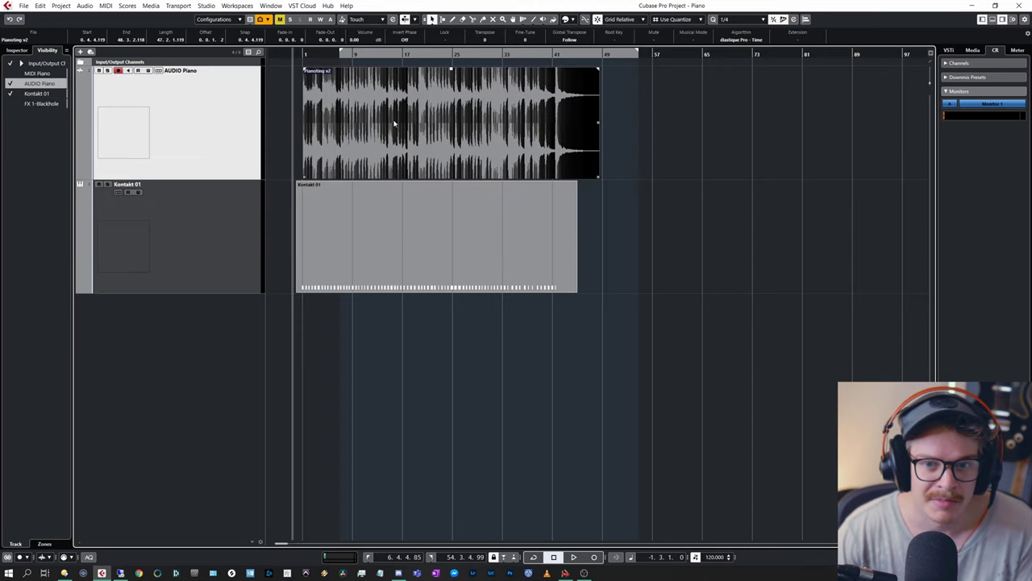
left_click(353, 266)
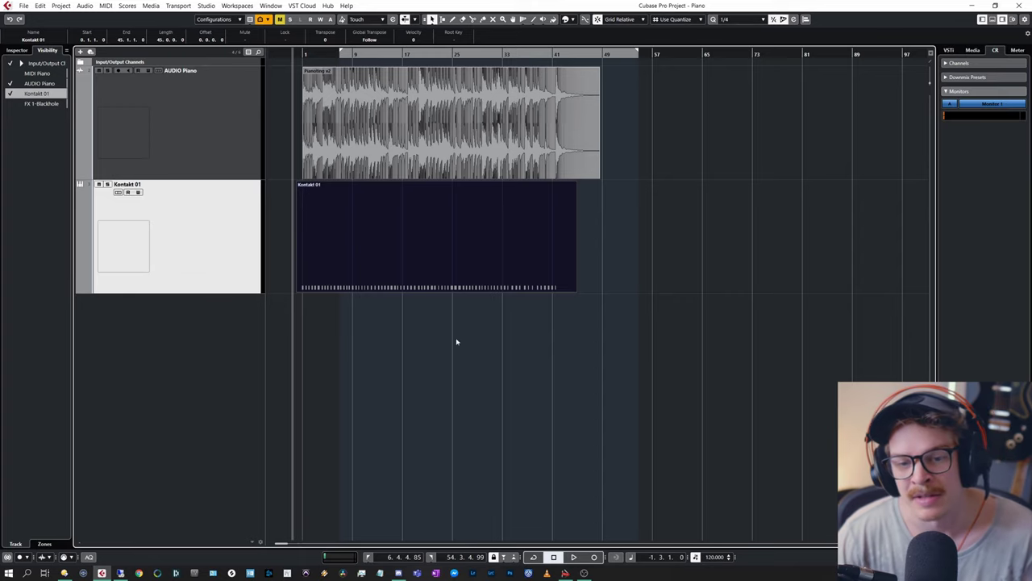
left_click_drag(658, 378, 558, 327)
left_click(365, 260)
left_click(363, 337)
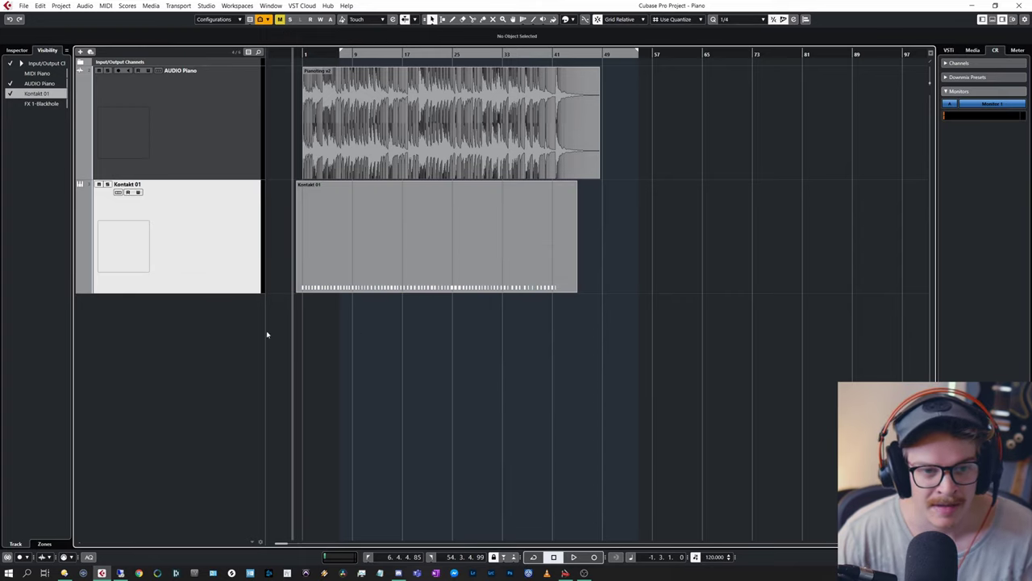
- Add a Signature track above the AUDIO Piano track and a Tempo track between the two
right_click(196, 344)
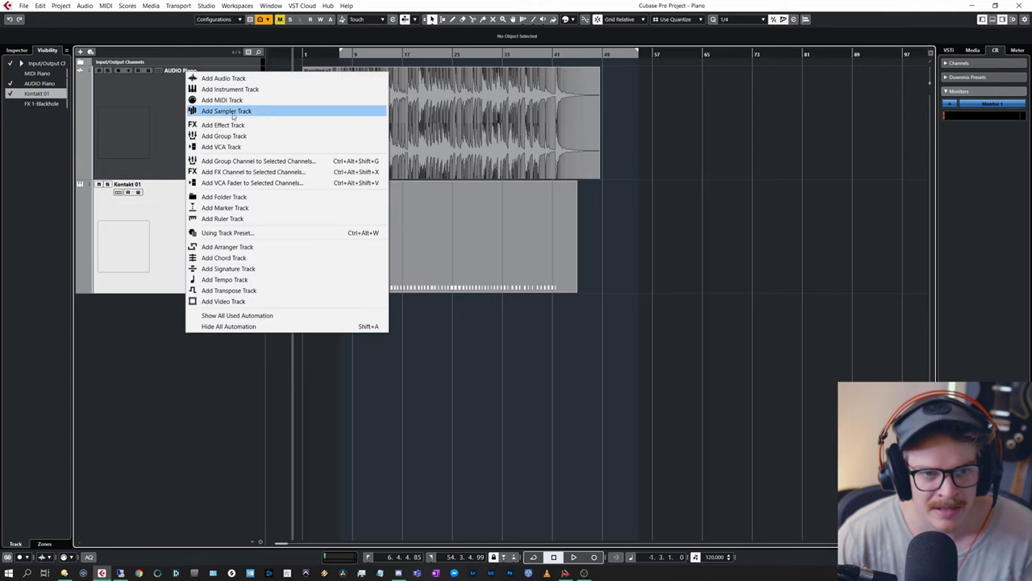
left_click(255, 270)
left_click_drag(224, 335, 220, 72)
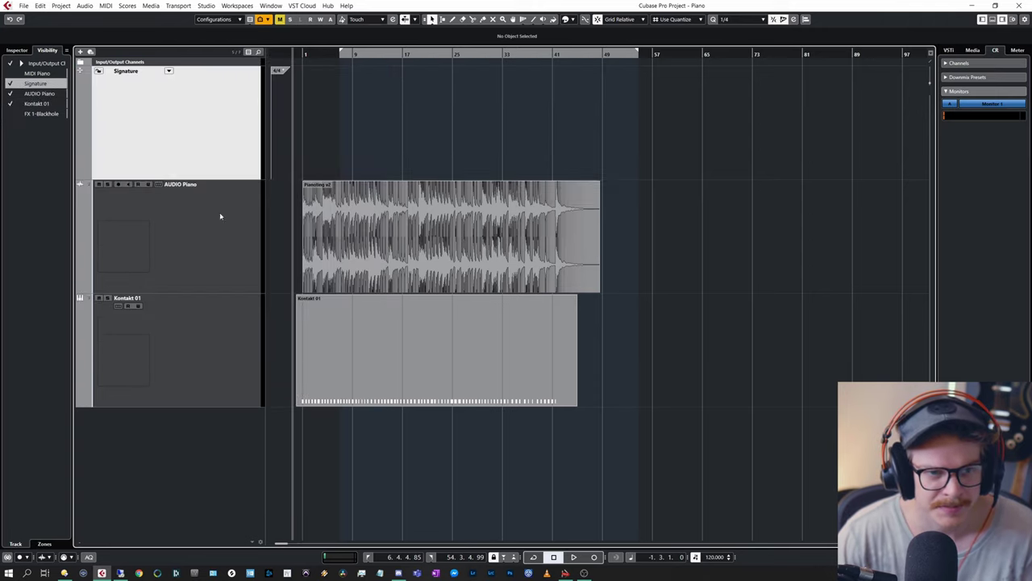
right_click(206, 457)
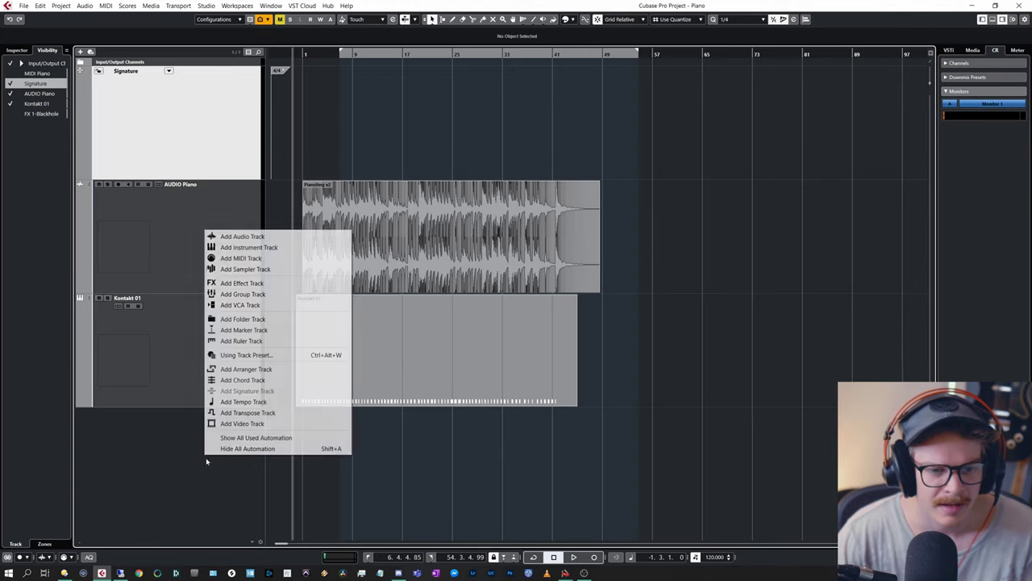
left_click(258, 403)
left_click_drag(185, 252, 180, 203)
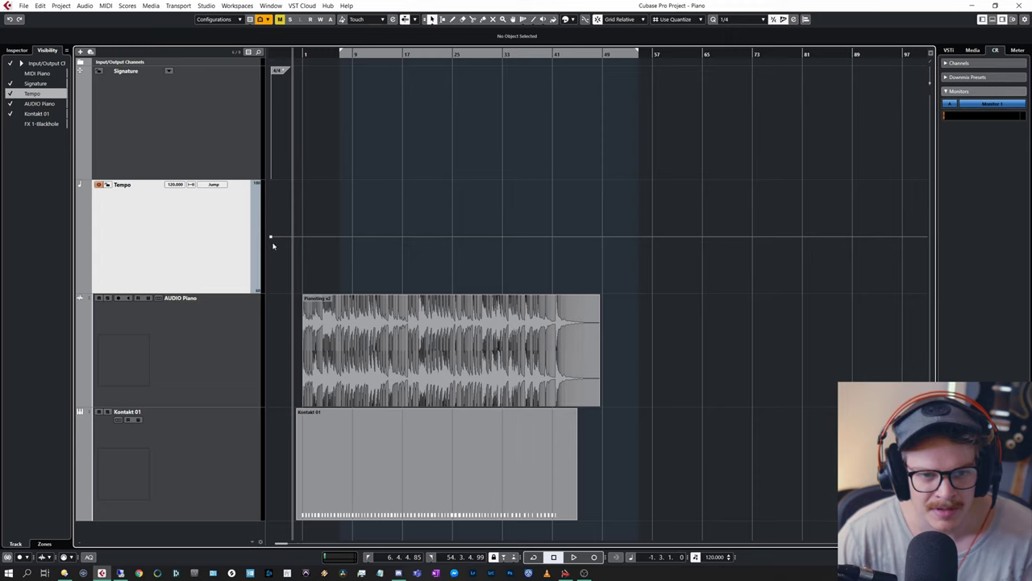
- Examine the initial tempo point on the Tempo track and clear its selection
left_click_drag(288, 251, 245, 208)
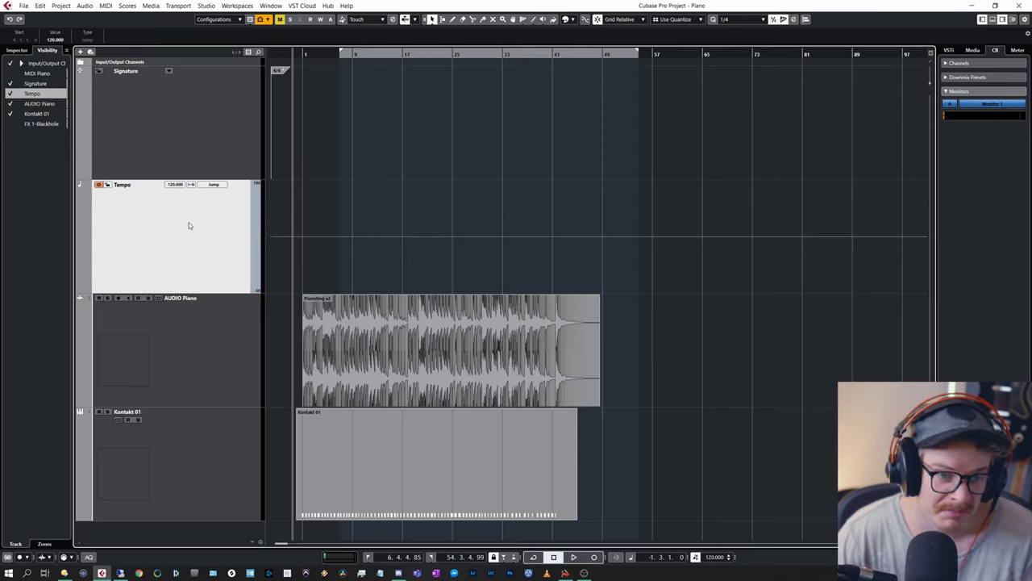
left_click_drag(319, 250, 221, 200)
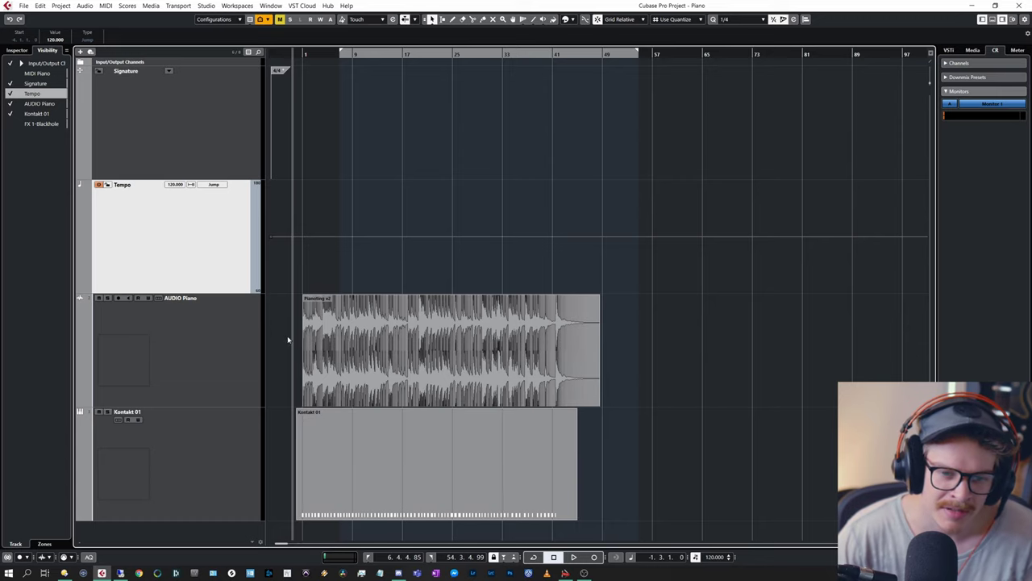
left_click_drag(273, 333, 399, 410)
left_click_drag(288, 260, 265, 220)
left_click(300, 244)
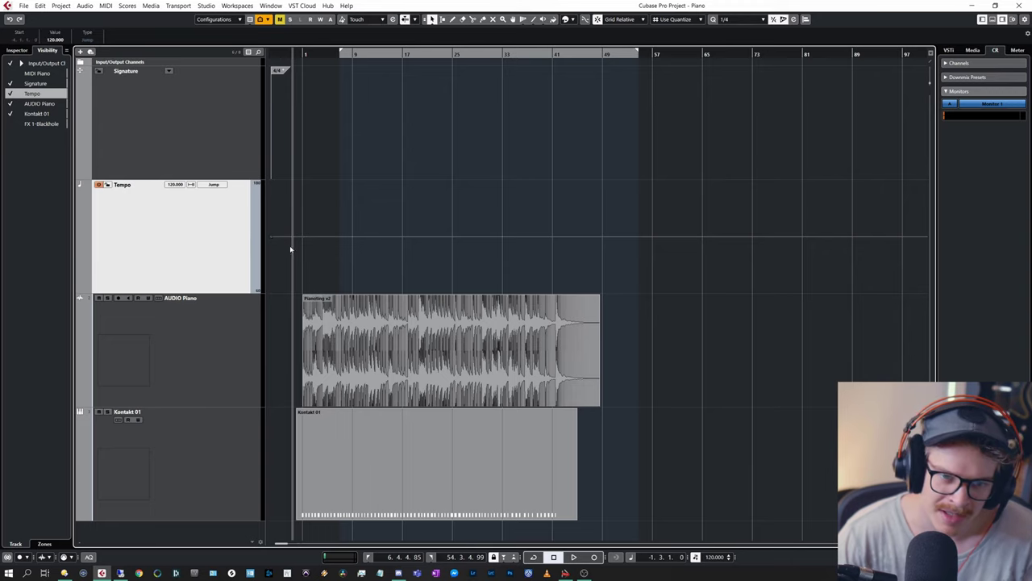
left_click_drag(292, 259, 268, 231)
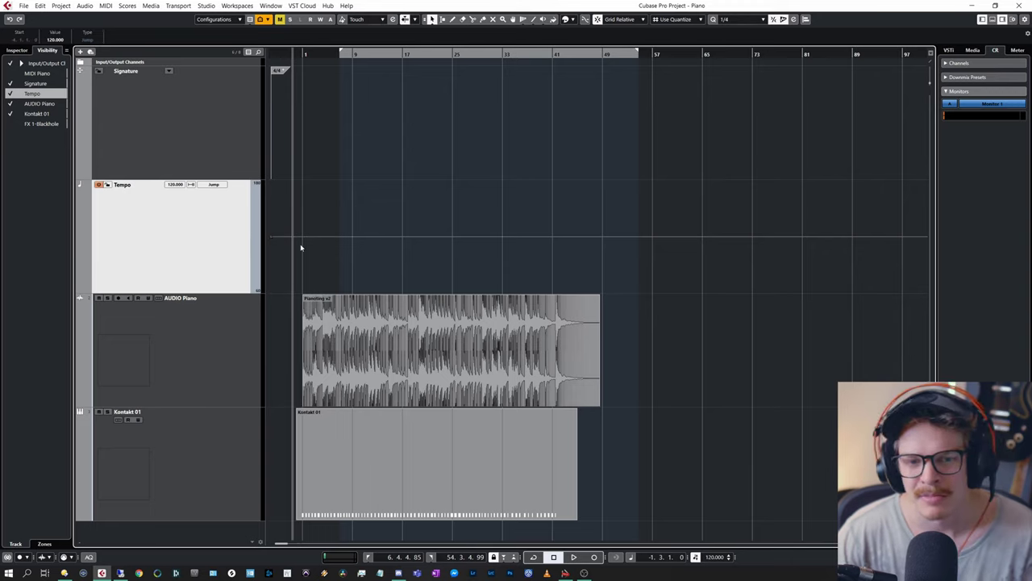
left_click(302, 252)
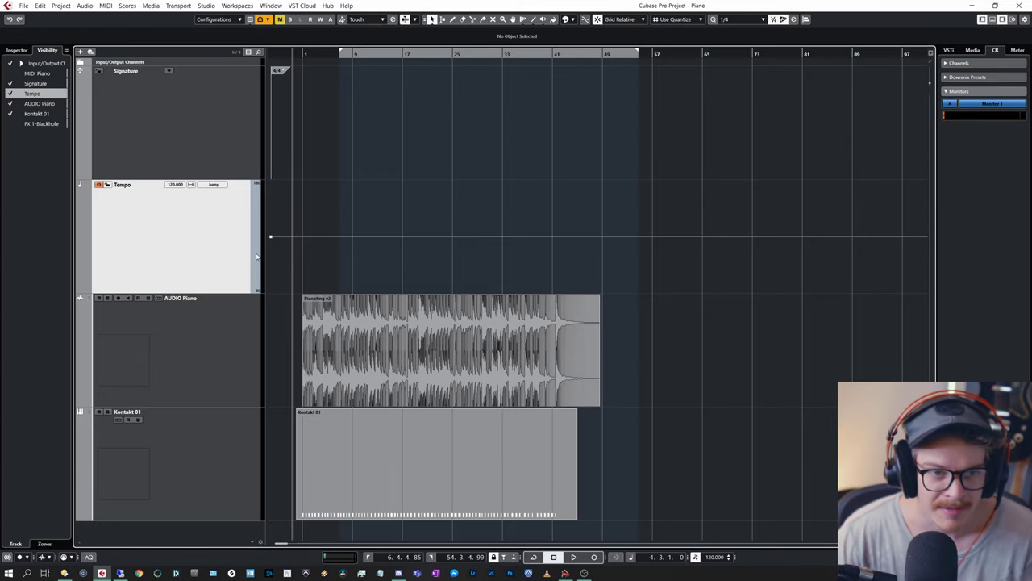
- Place the project cursor at bar 1, where the piano audio event starts
key("h")
key("h")
key("h")
key("h")
key("h")
key("h")
key("h")
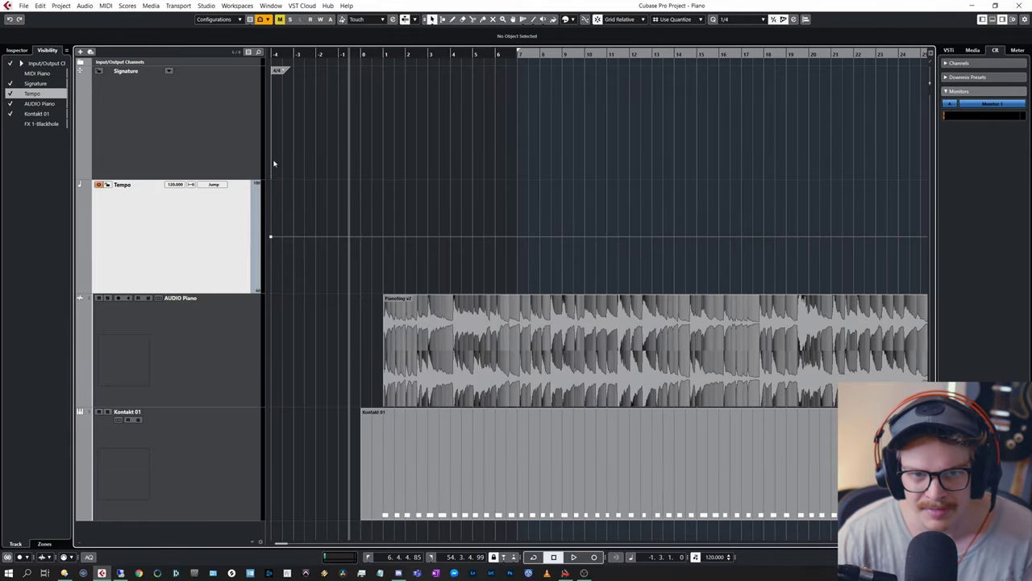
left_click_drag(349, 258, 383, 260)
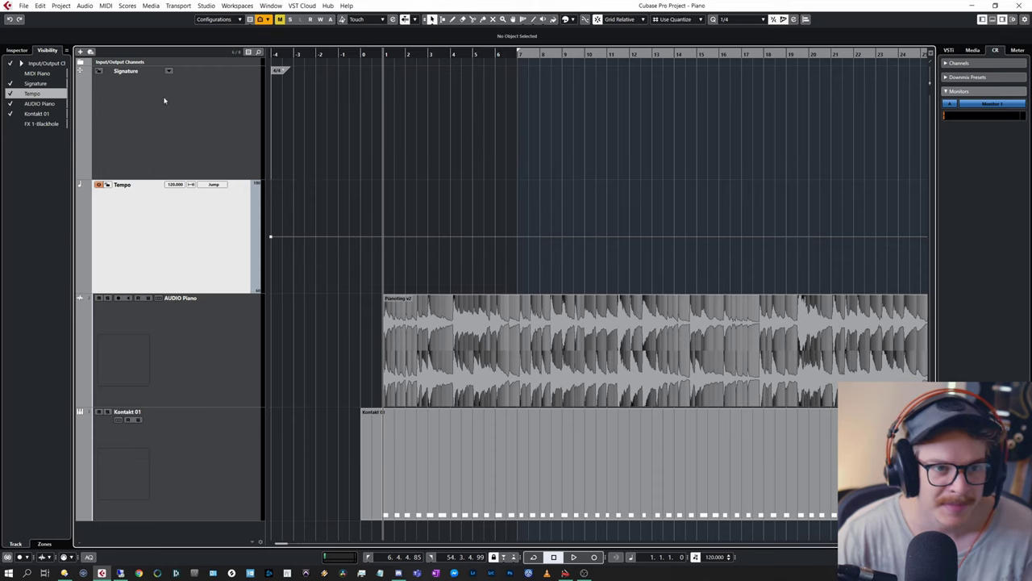
- Merge the tempo from the tapped notes of the Kontakt 01 part, using 1/4 tapping with Begin at Bar Start enabled
left_click(528, 466)
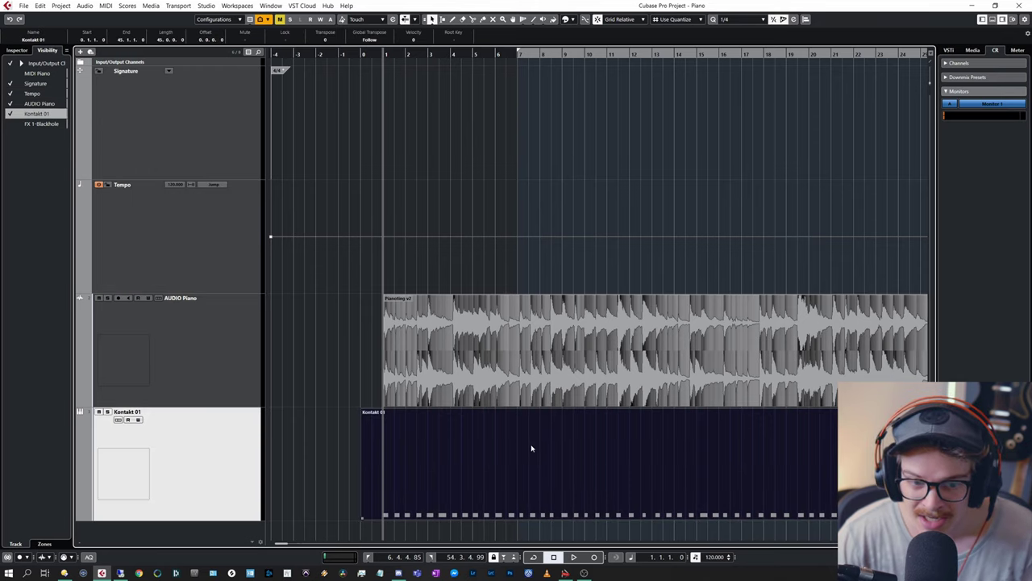
left_click(106, 7)
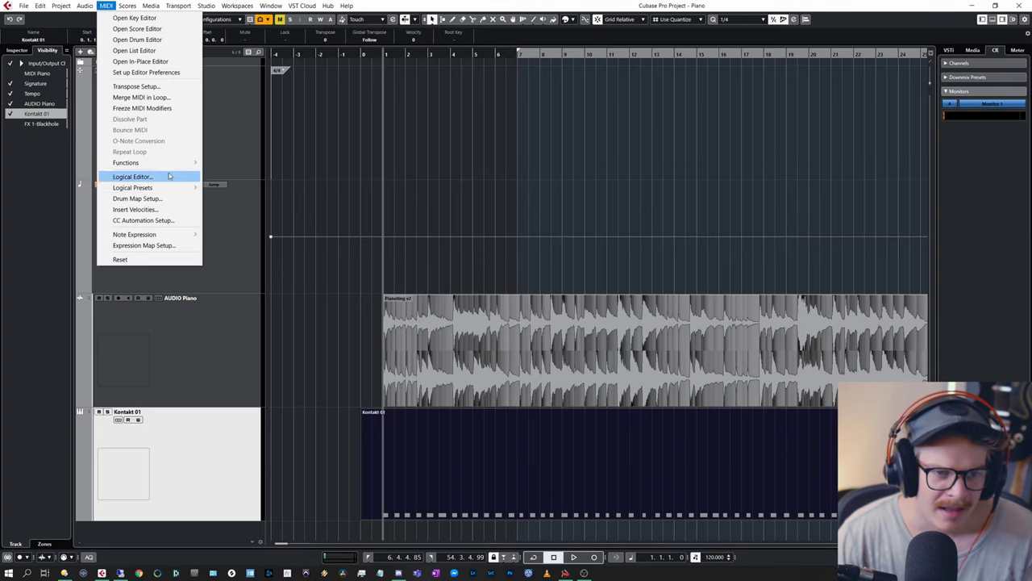
mouse_move(171, 164)
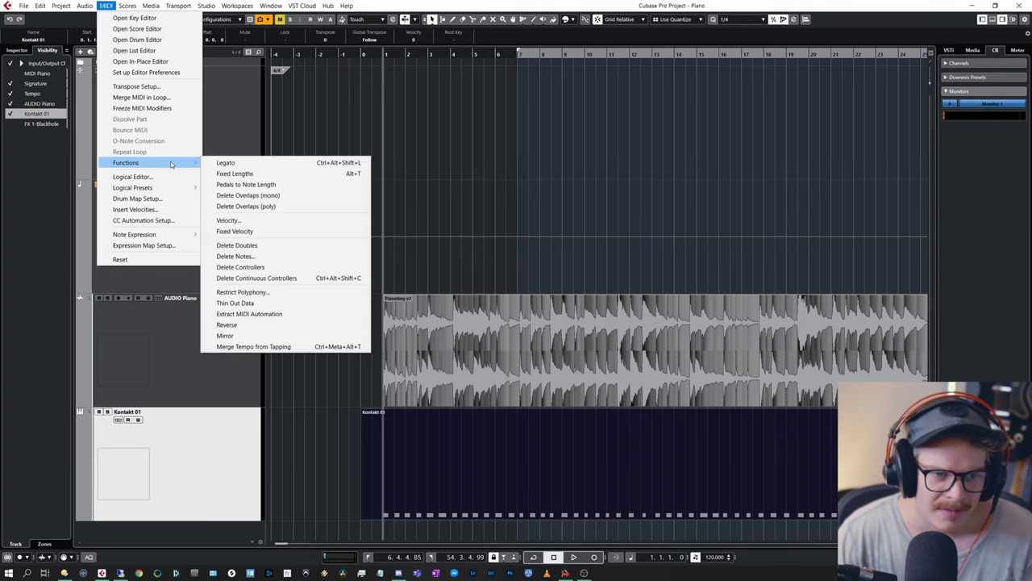
left_click(347, 347)
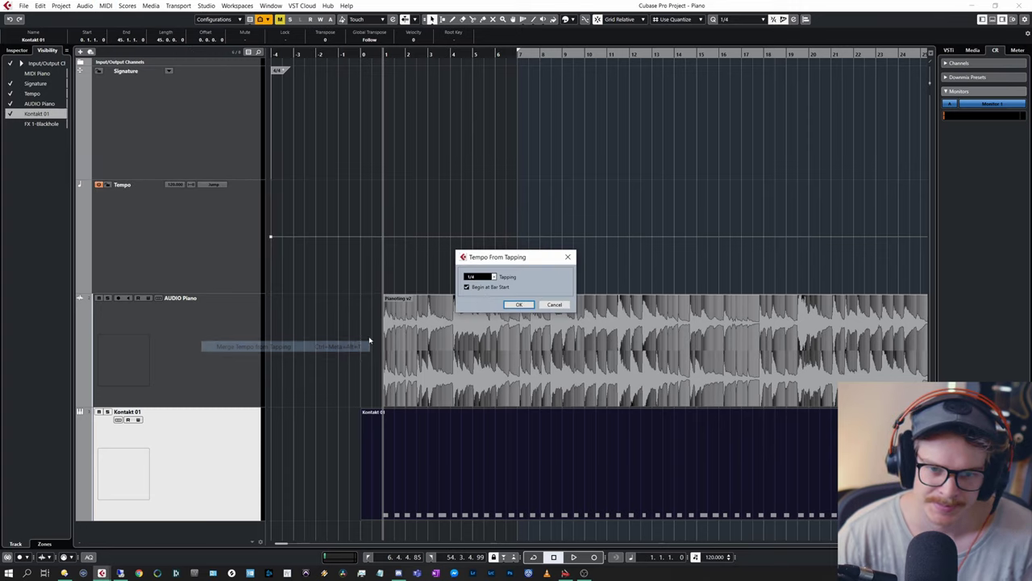
left_click(482, 276)
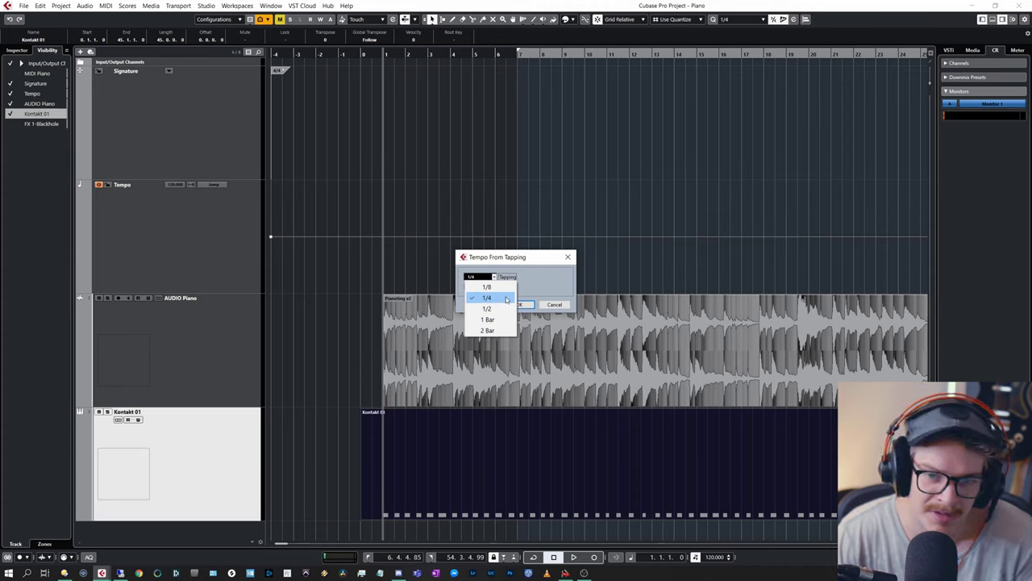
left_click(506, 298)
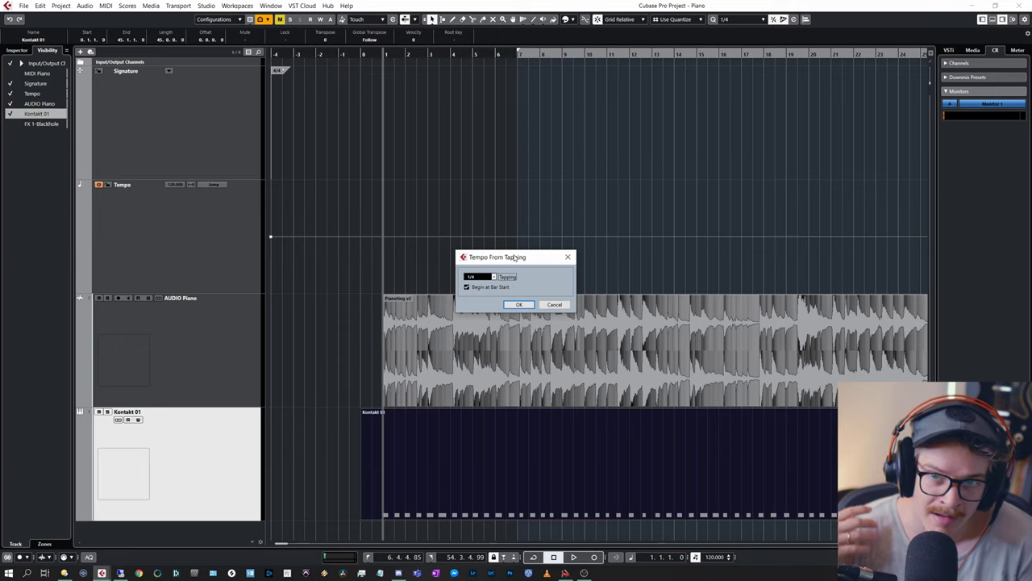
left_click_drag(513, 256, 506, 242)
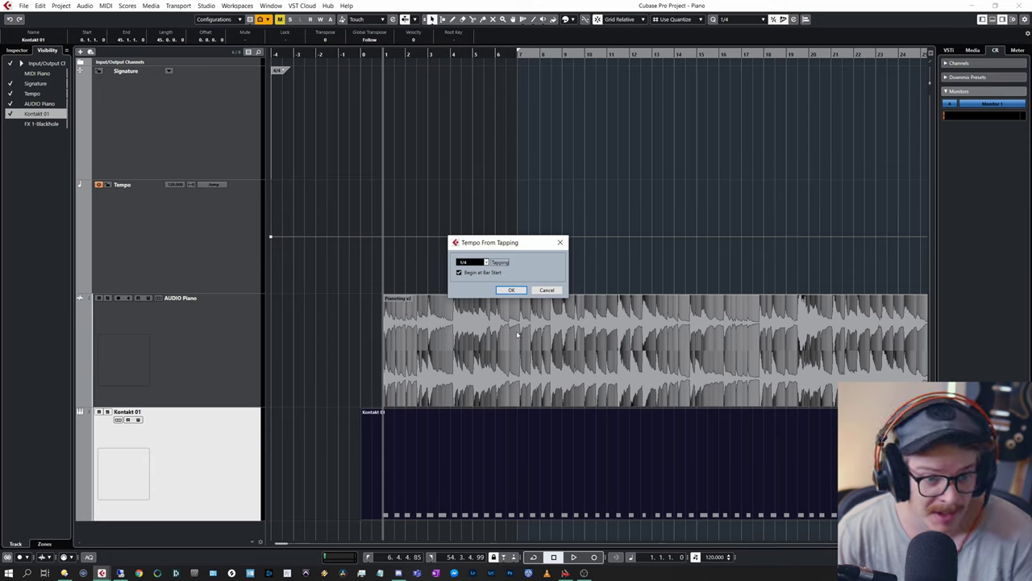
left_click(511, 291)
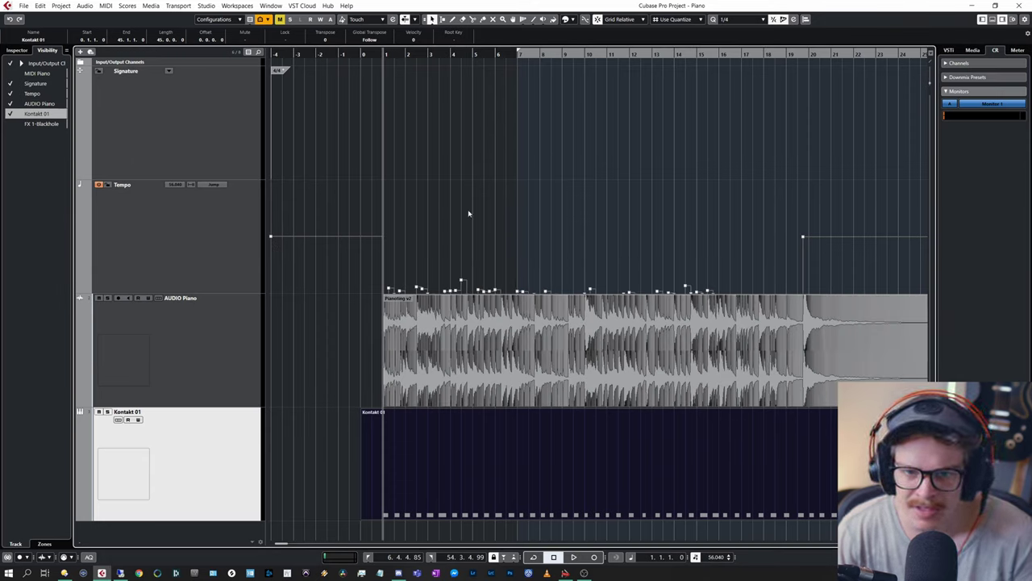
- Open the Tempo Track Editor, shrink its window, and examine the tempo changes from bar 1 onward
key("ctrl+t")
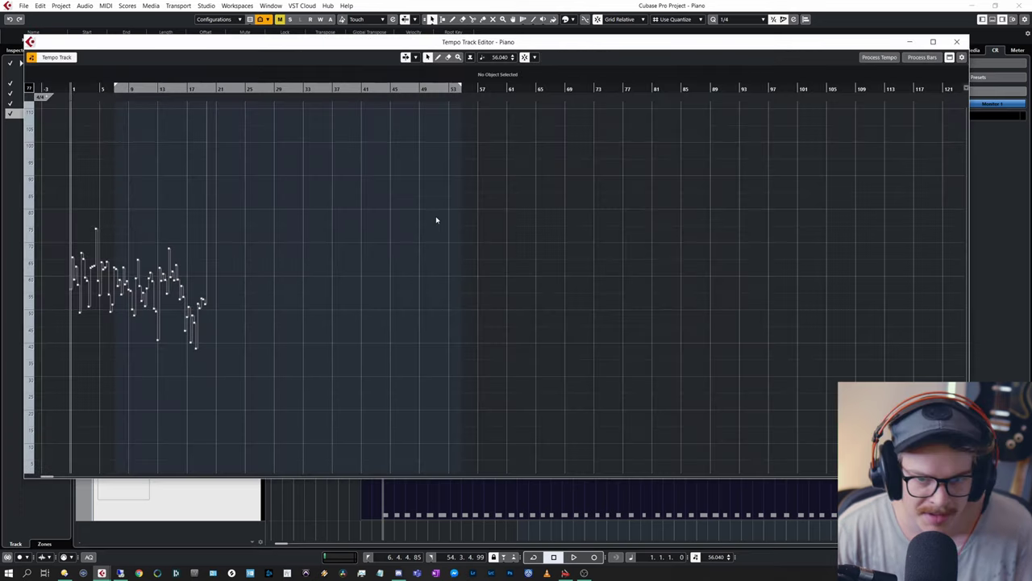
left_click_drag(321, 46, 330, 41)
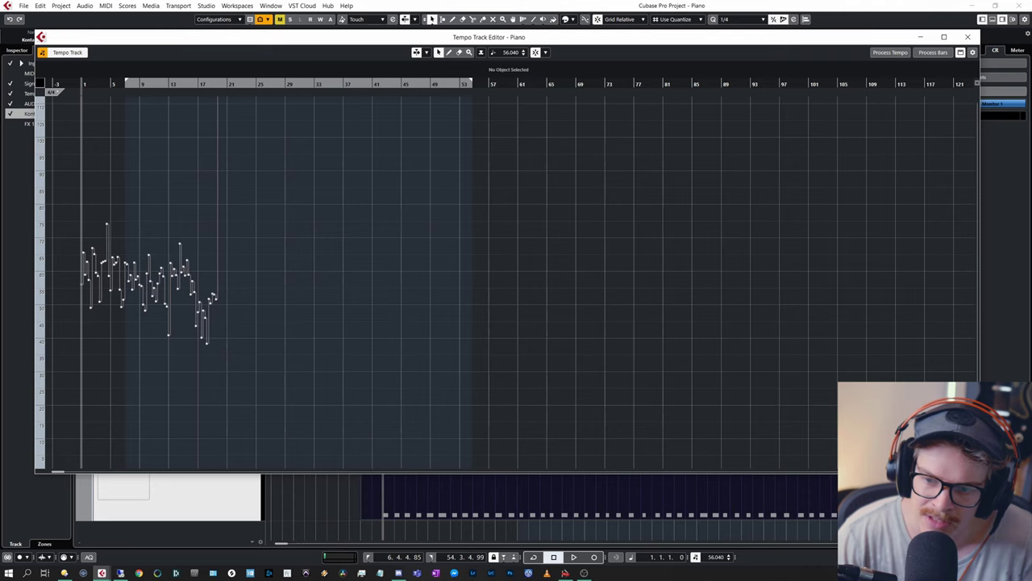
left_click_drag(978, 471, 762, 481)
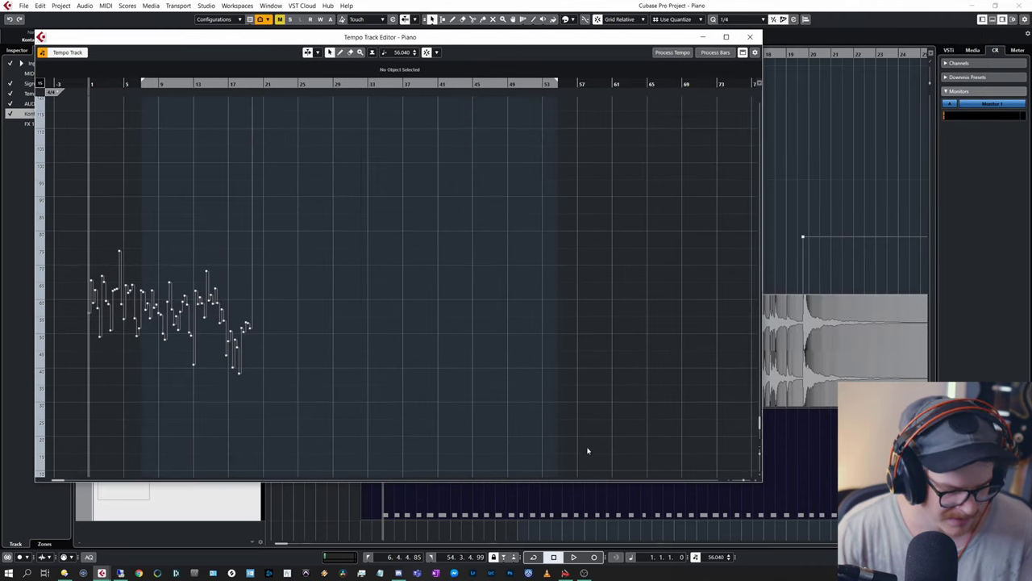
key("h")
key("h")
key("h")
key("h")
key("h")
key("h")
left_click_drag(701, 409, 528, 382)
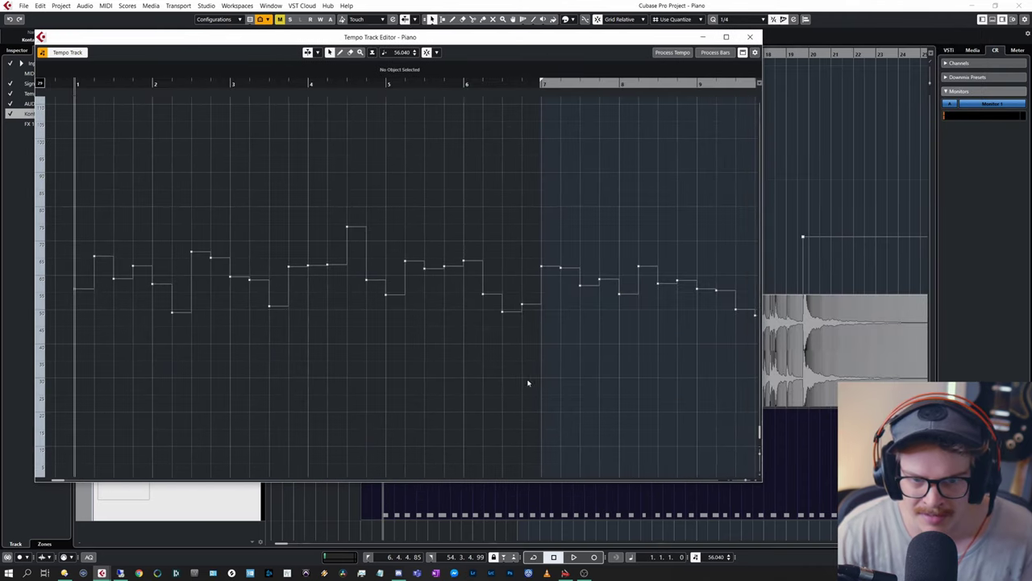
scroll(528, 383, "right", 10)
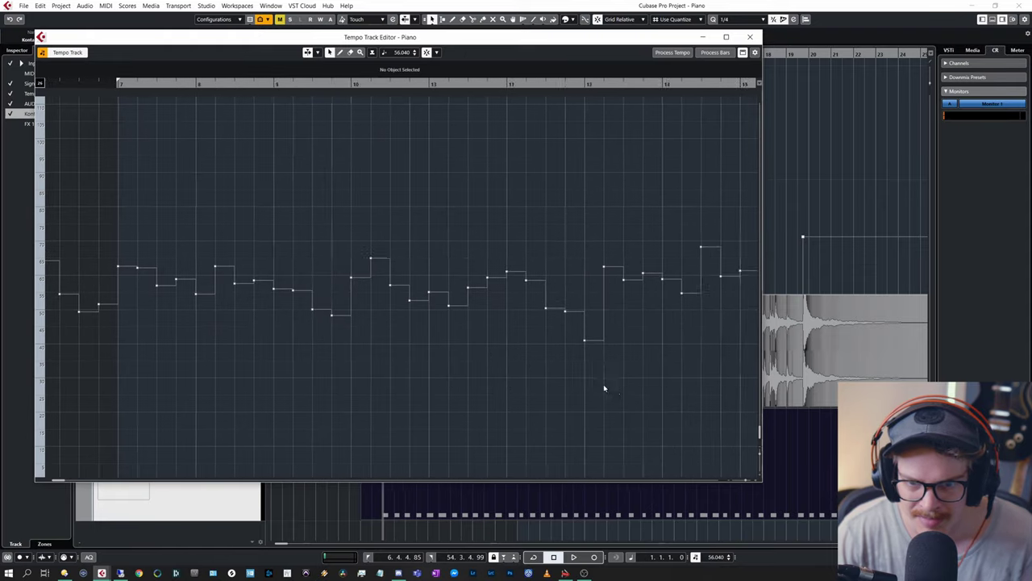
- Check the remaining tempo changes up to bar 20, close the Tempo Track Editor, and mute the Kontakt 01 track
scroll(604, 389, "right", 8)
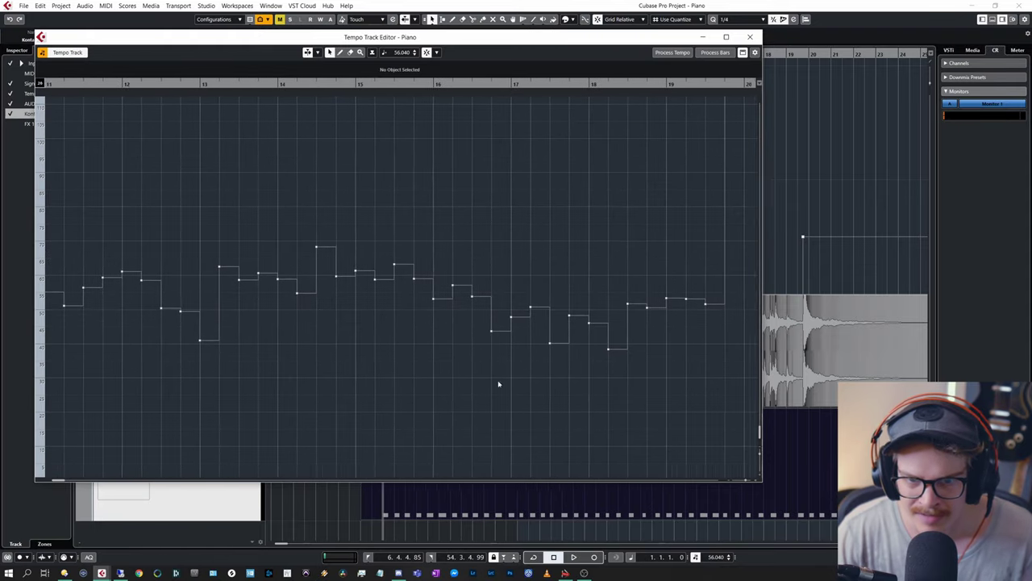
scroll(499, 384, "left", 1)
left_click(750, 37)
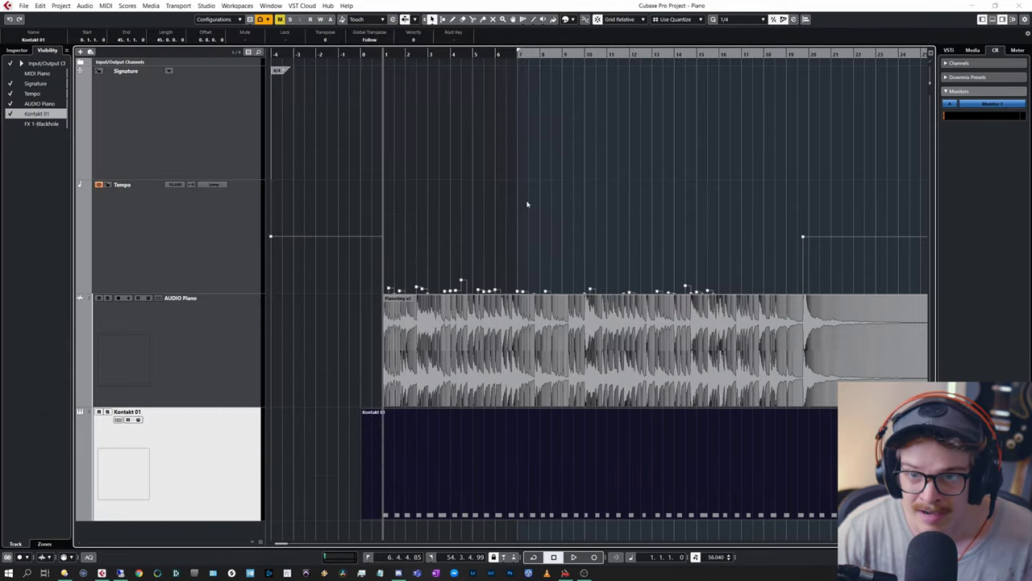
left_click(100, 412)
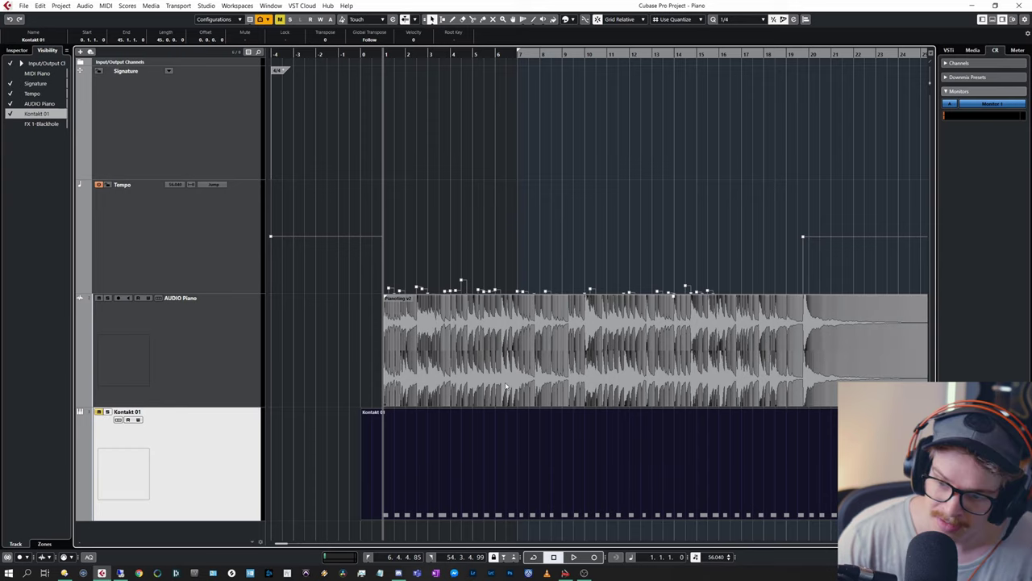
left_click(434, 231)
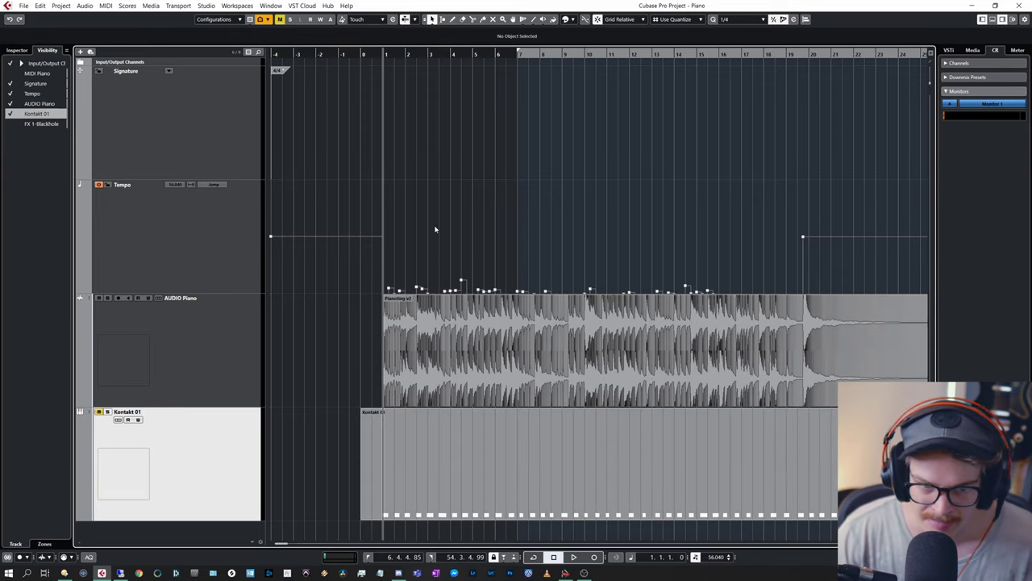
- Insert a time signature event at bar 1 on the Signature track and set it to 3/4
key("h")
key("h")
key("h")
key("h")
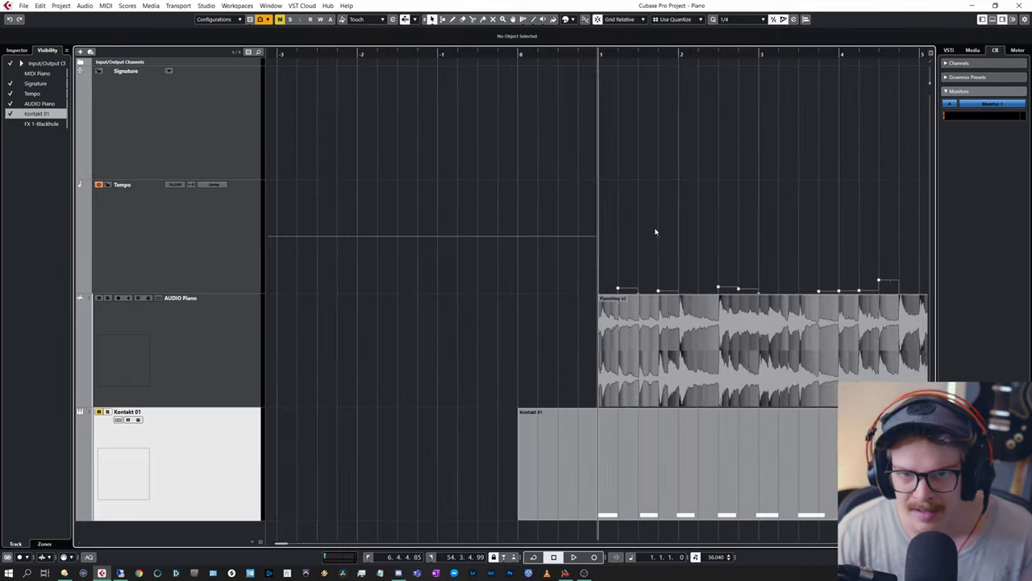
scroll(654, 231, "right", 5)
left_click(470, 128, "alt")
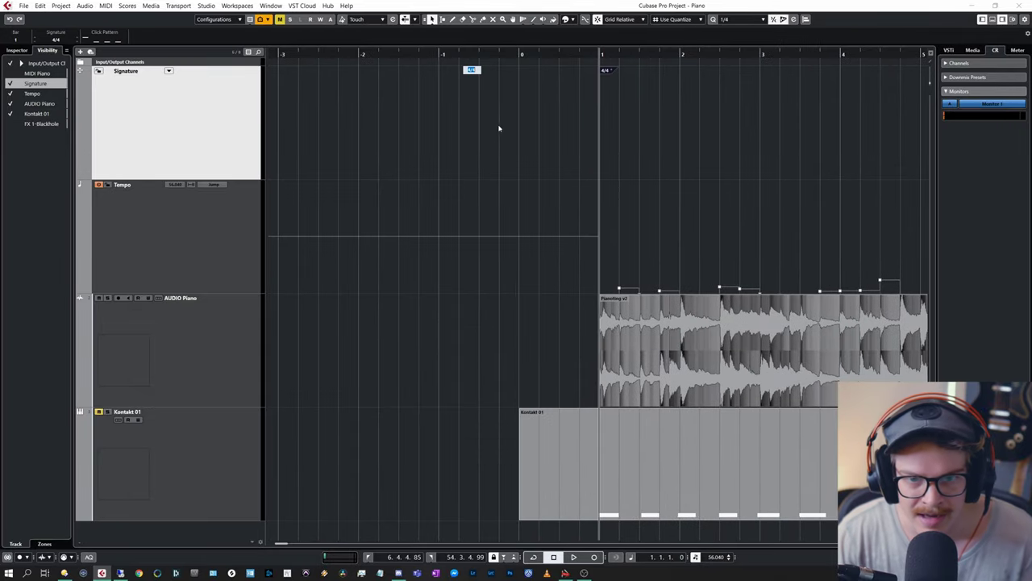
left_click(546, 127)
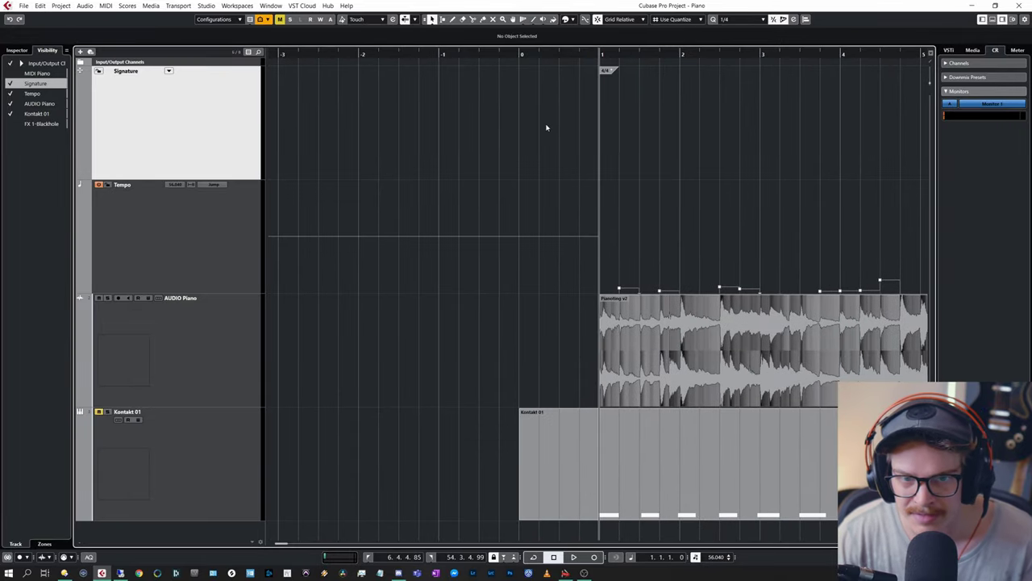
left_click(606, 70)
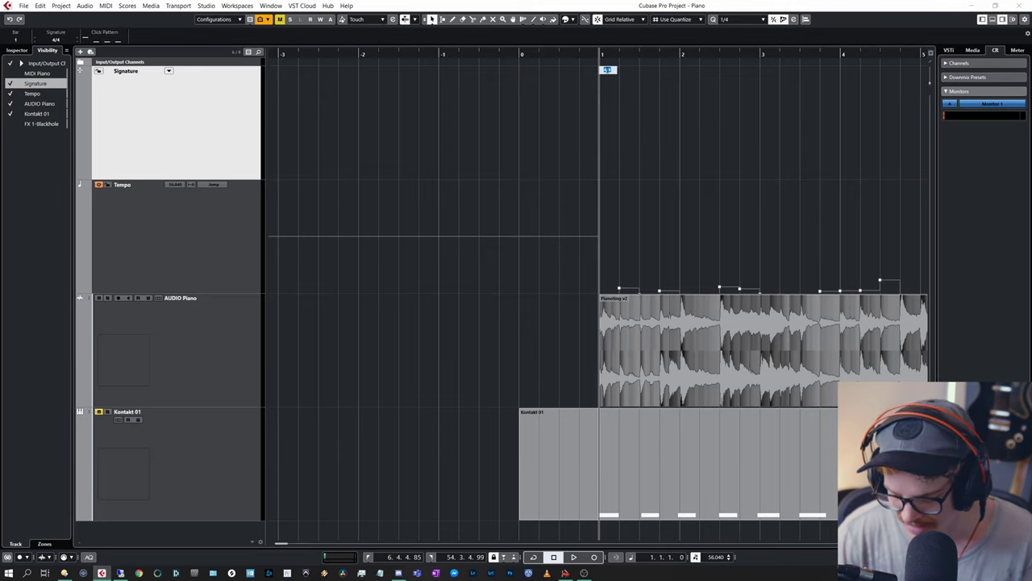
type("3/4")
key("Return")
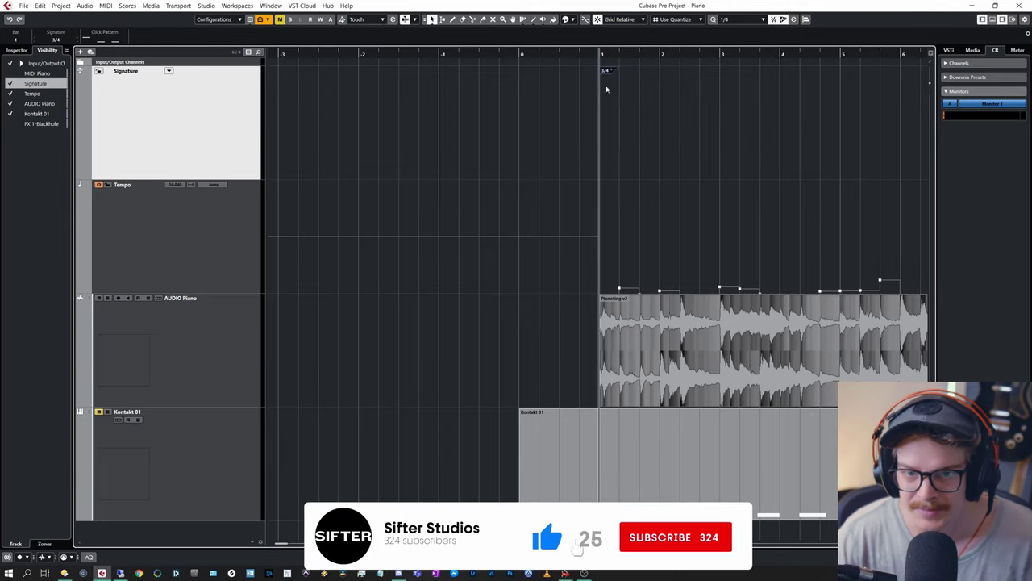
left_click(633, 106)
- Start playback and insert a 4/4 signature event at bar 16 and a 3/4 event at bar 17
scroll(686, 161, "right", 2)
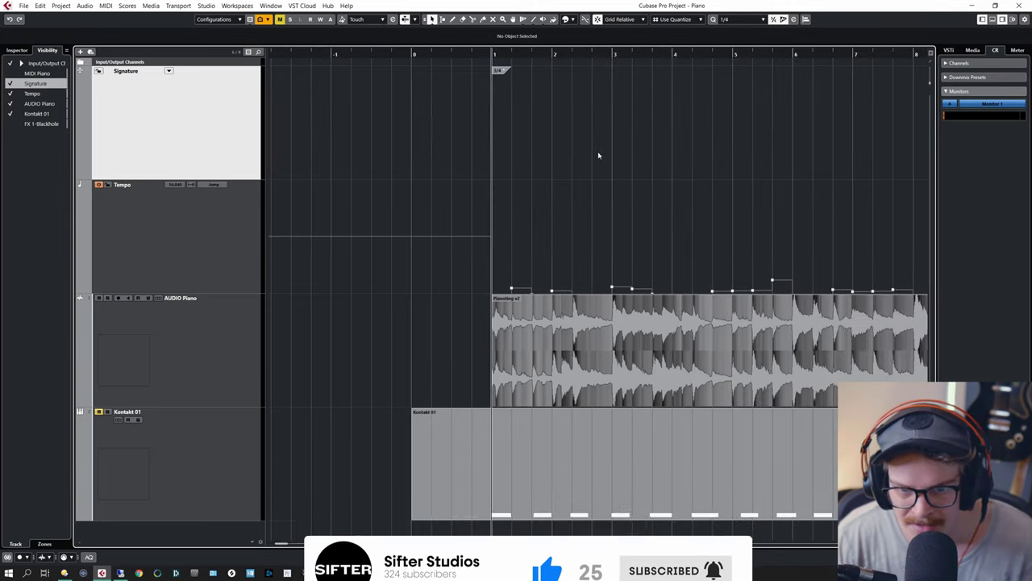
key("space")
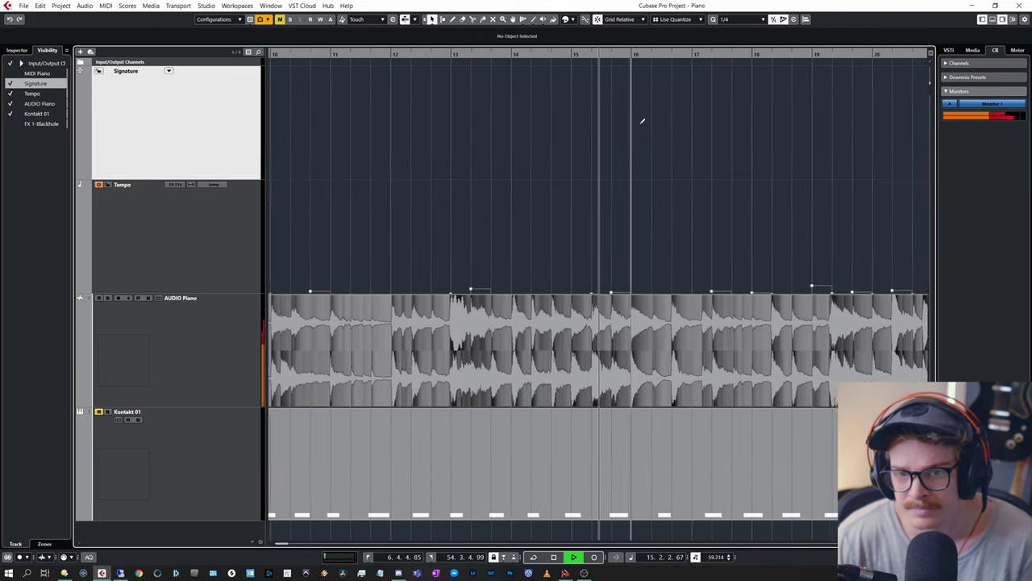
left_click(638, 120)
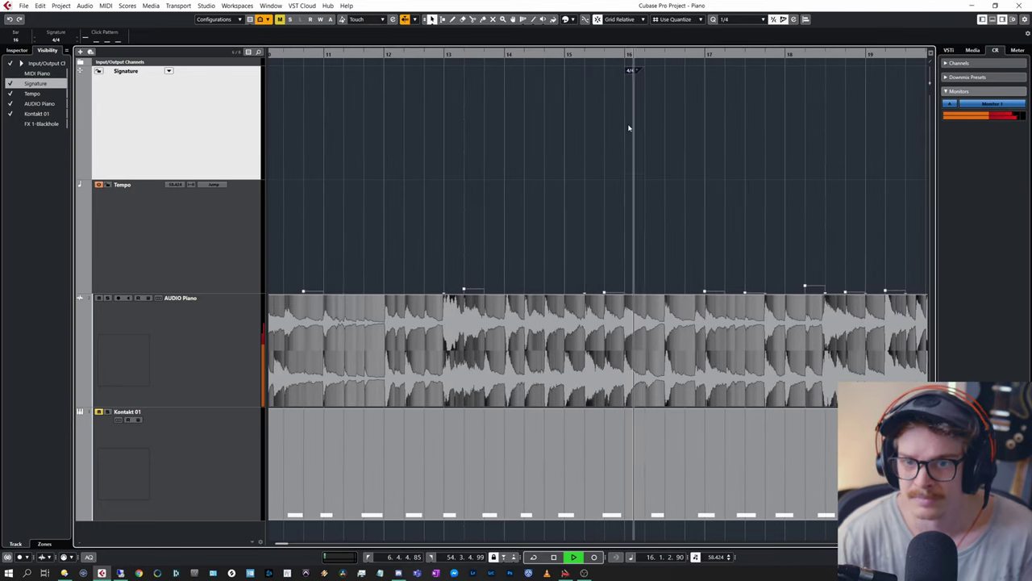
left_click(710, 80)
type("3/4")
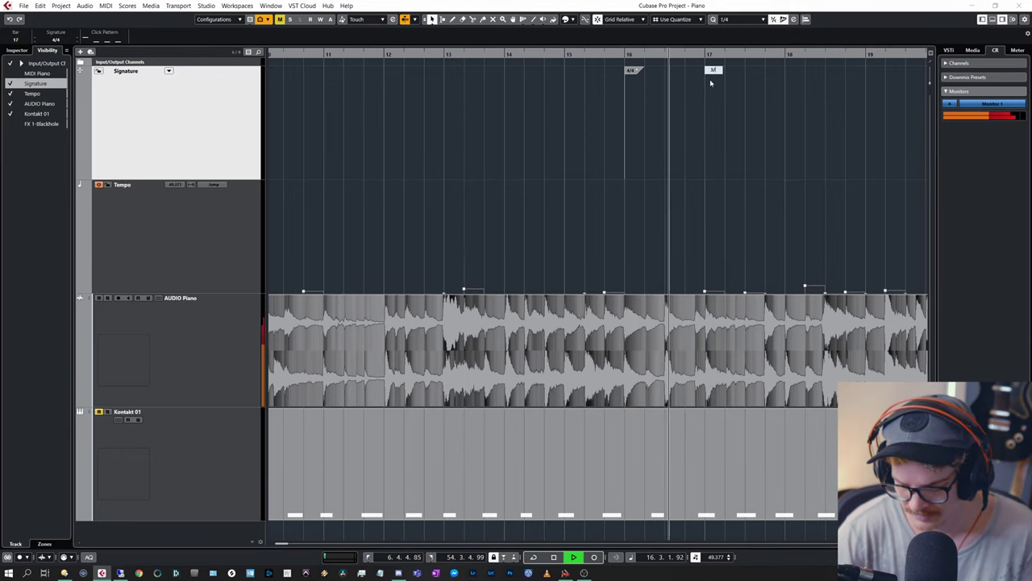
key("Return")
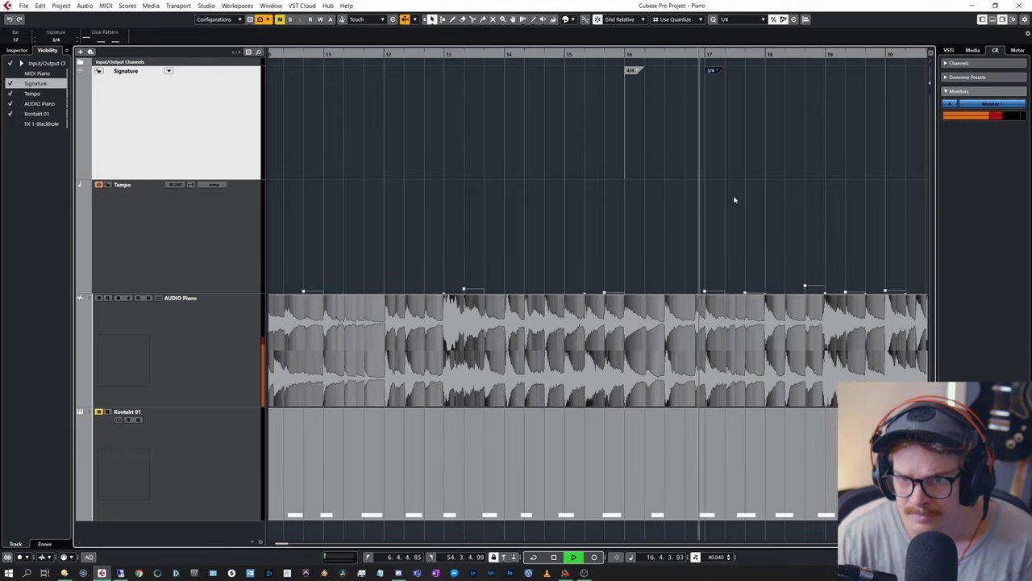
- Follow the playback to the end of the piece and insert a 5/4 signature event at bar 24
scroll(764, 222, "left", 1)
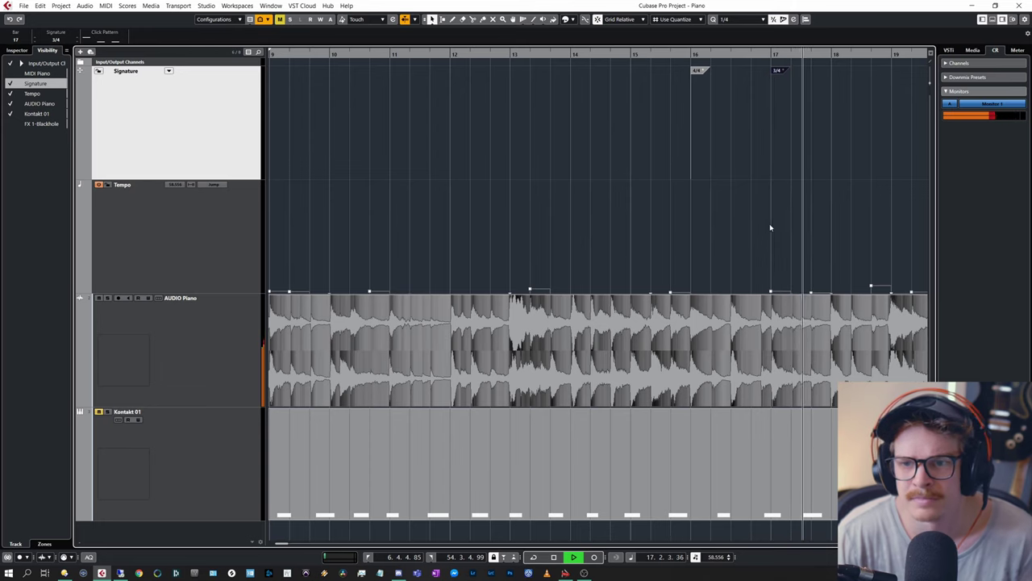
scroll(790, 227, "left", 1)
scroll(790, 227, "right", 1)
scroll(786, 227, "right", 3)
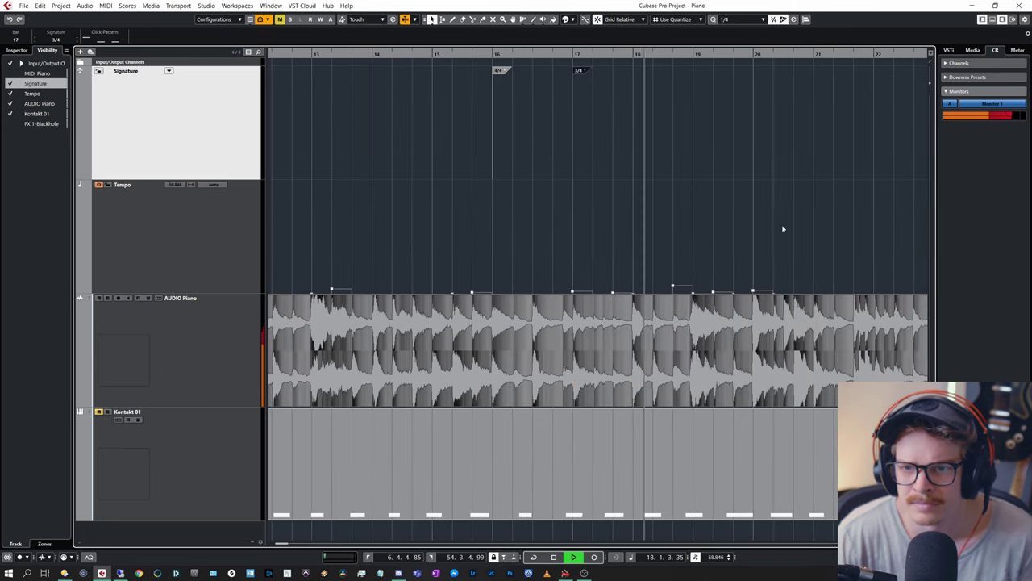
scroll(698, 232, "right", 3)
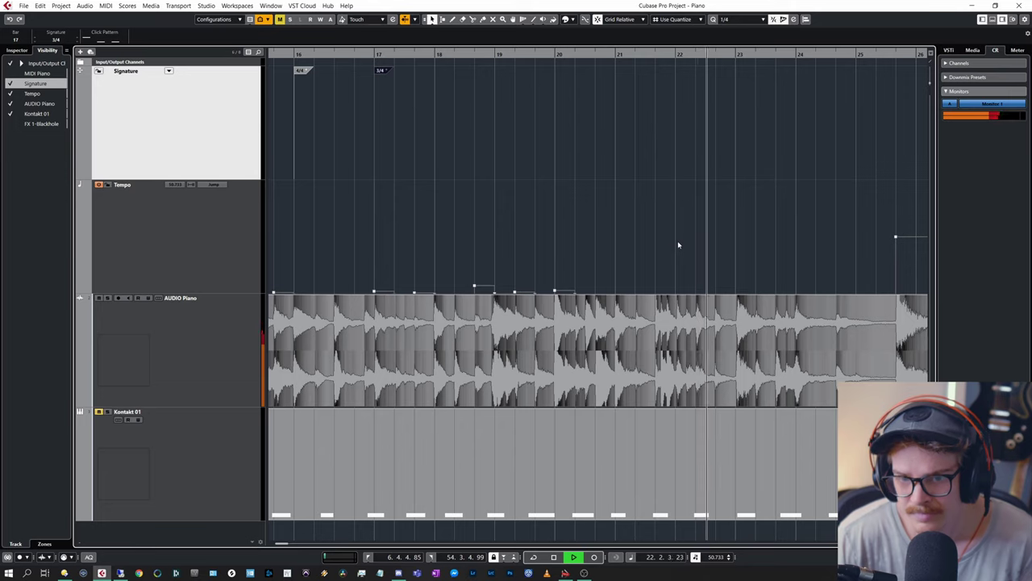
scroll(679, 244, "right", 1)
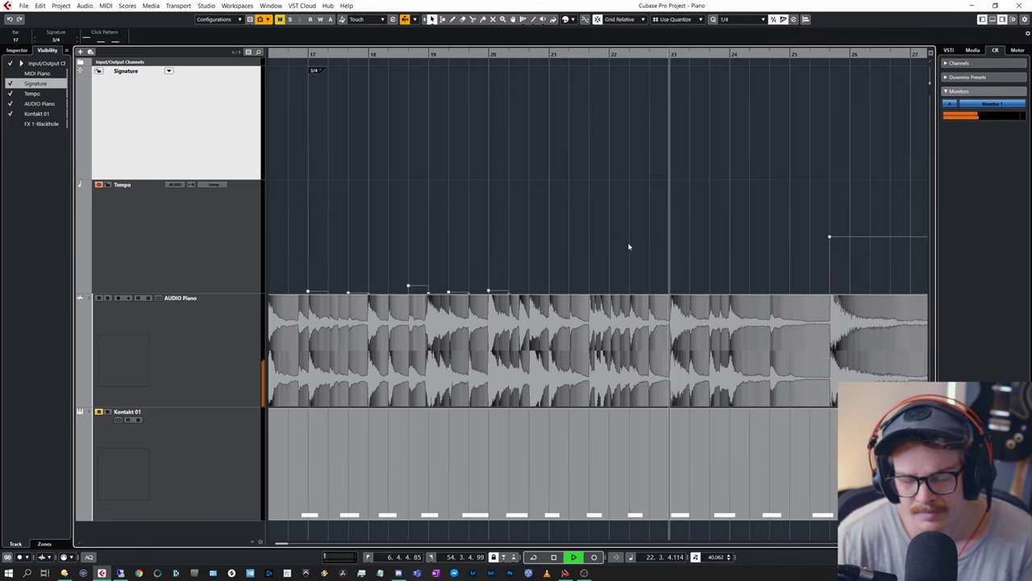
scroll(628, 243, "right", 1)
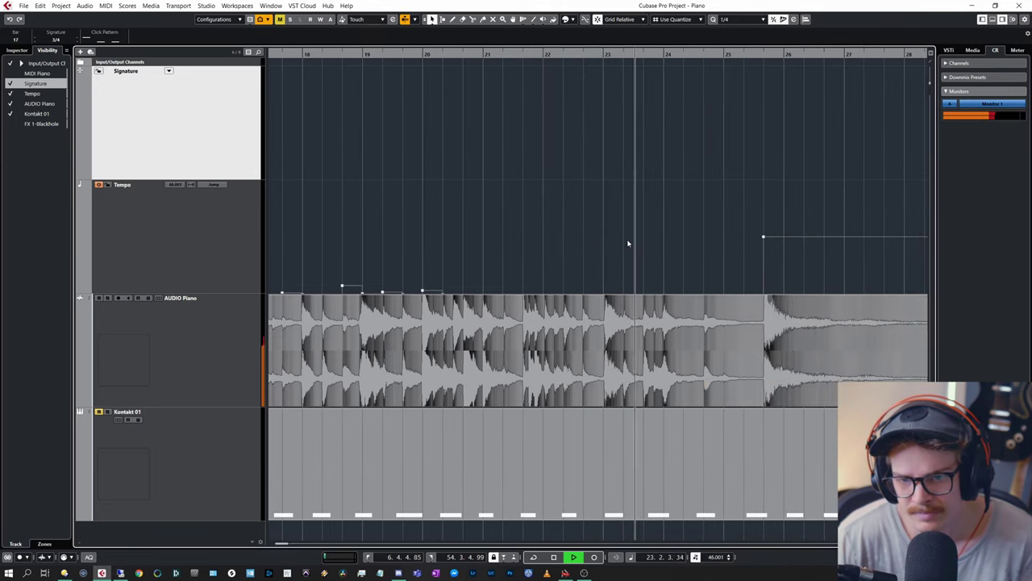
scroll(629, 243, "right", 1)
left_click(605, 107)
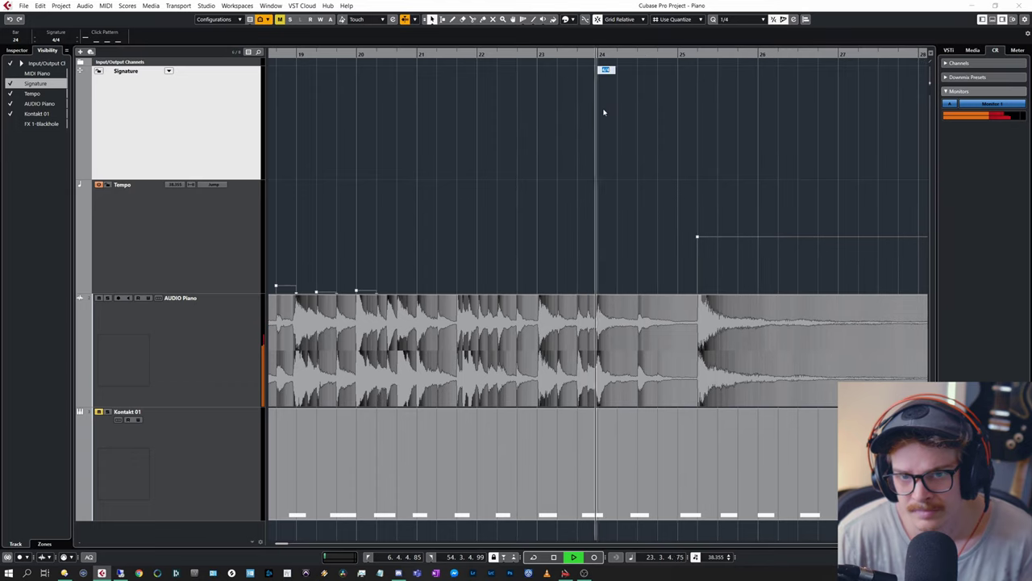
type("5/4")
key("Return")
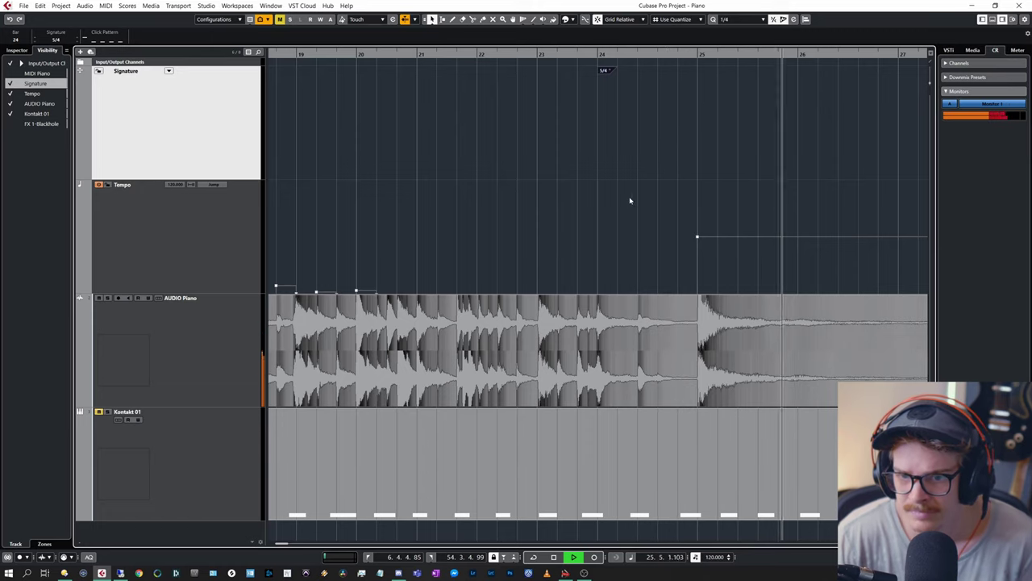
- Stop playback and add a time signature event at bar 25, where the final piano chord falls
scroll(623, 209, "left", 1)
scroll(625, 211, "right", 2)
scroll(624, 210, "right", 2)
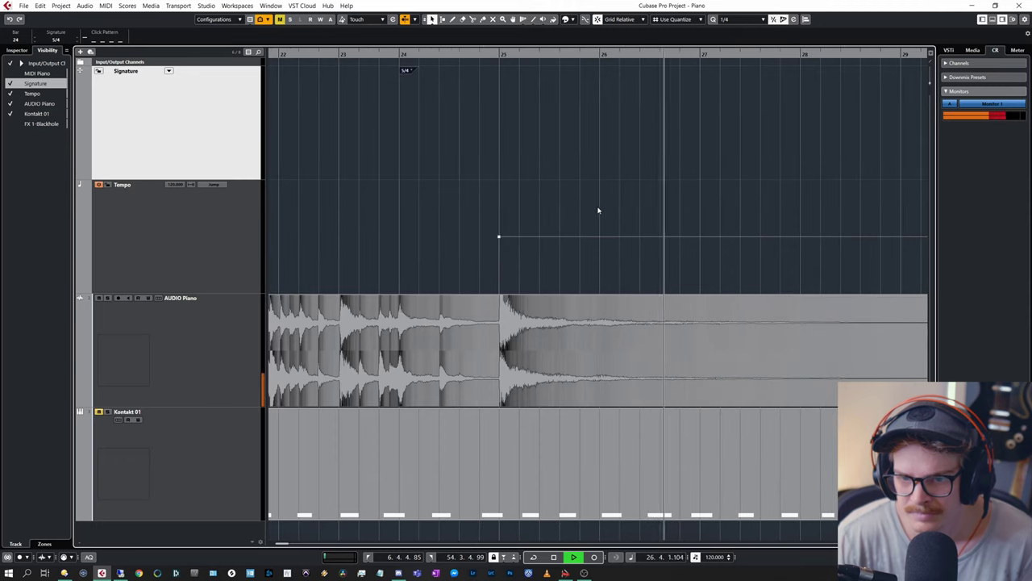
key("space")
scroll(549, 177, "right", 10)
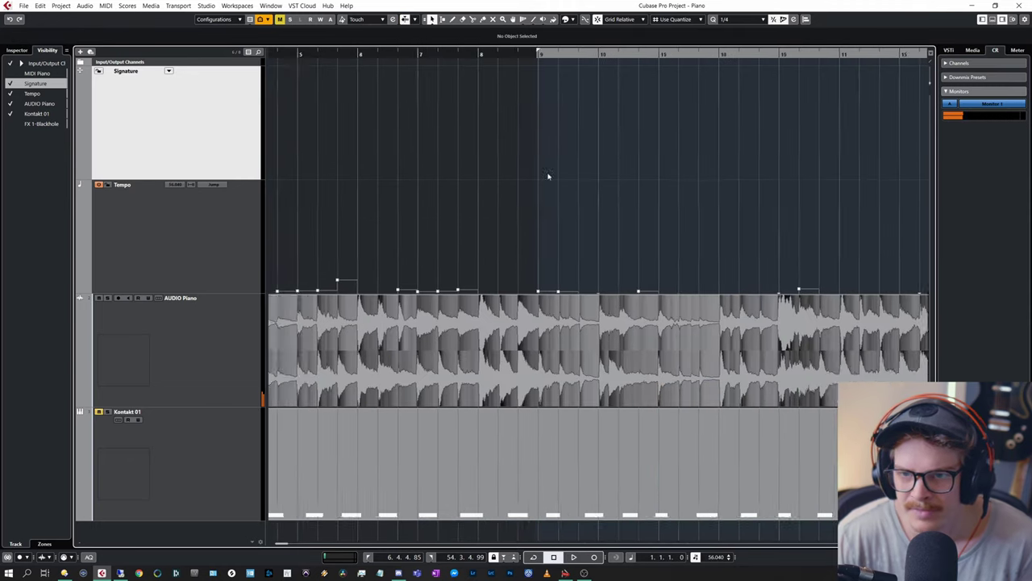
key("space")
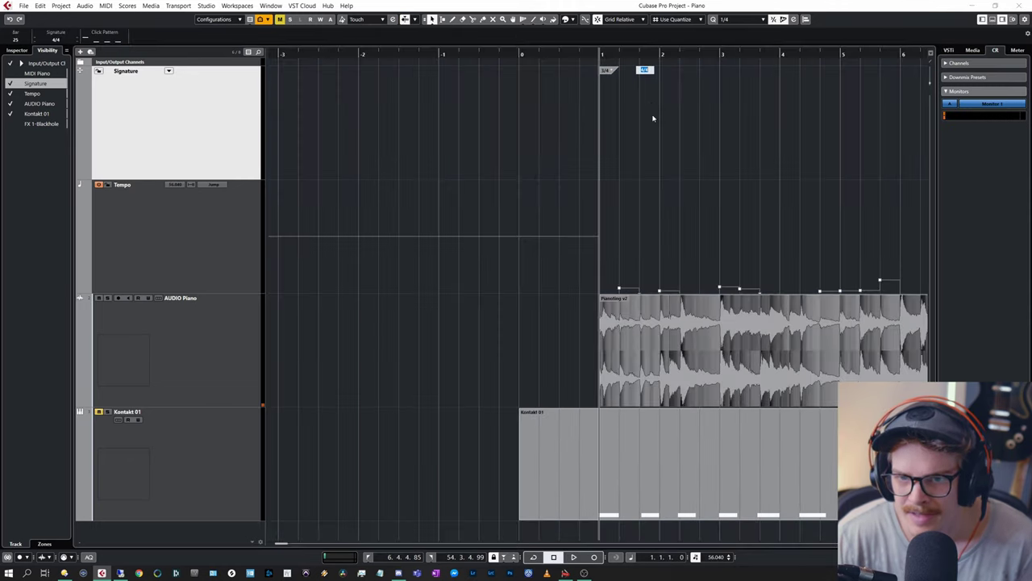
key("Delete")
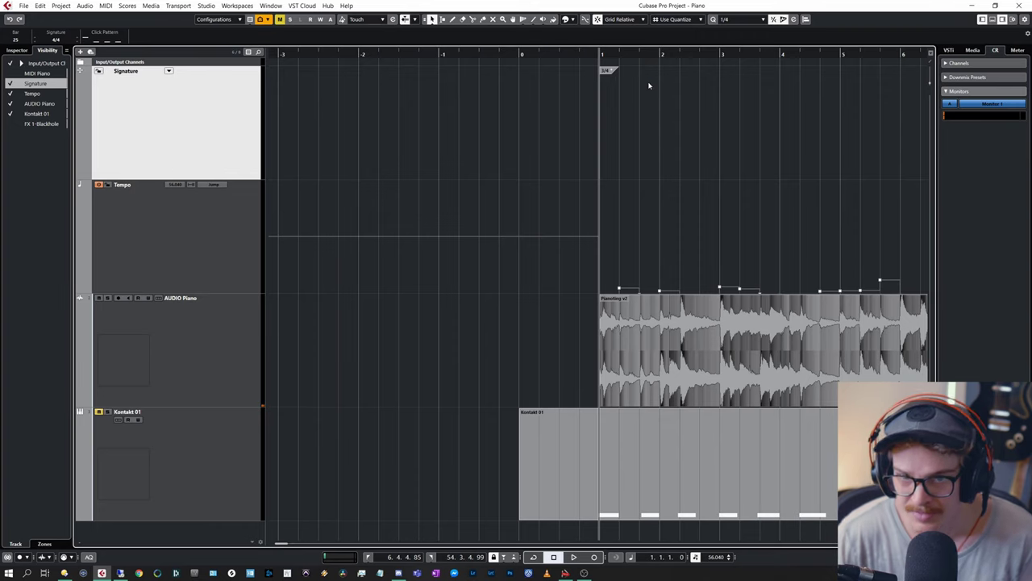
- Set the time signature event at bar 25 to 3/4 and clear its selection
scroll(642, 129, "down", 5)
scroll(823, 128, "right", 1)
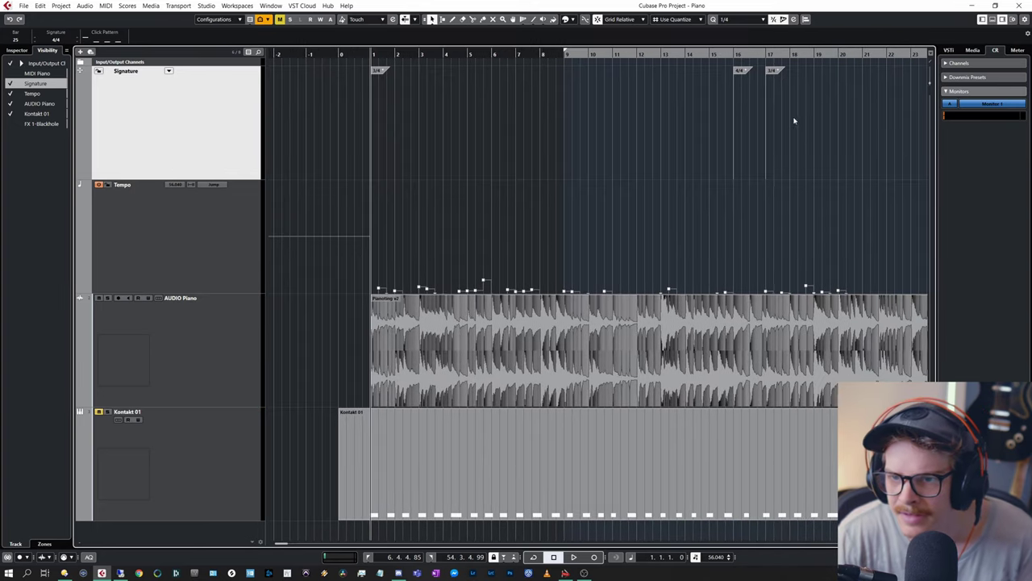
scroll(578, 110, "right", 5)
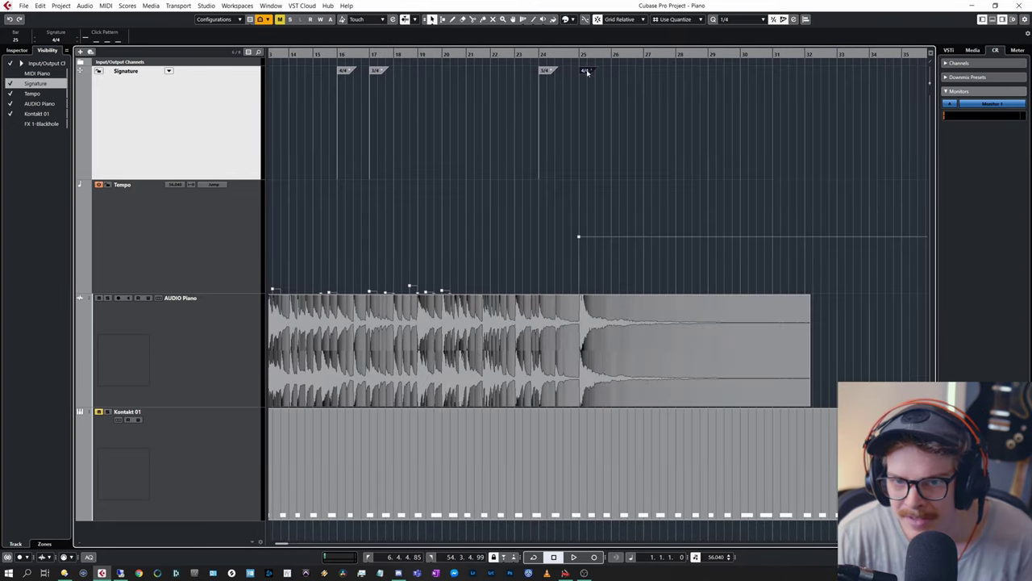
left_click(587, 71)
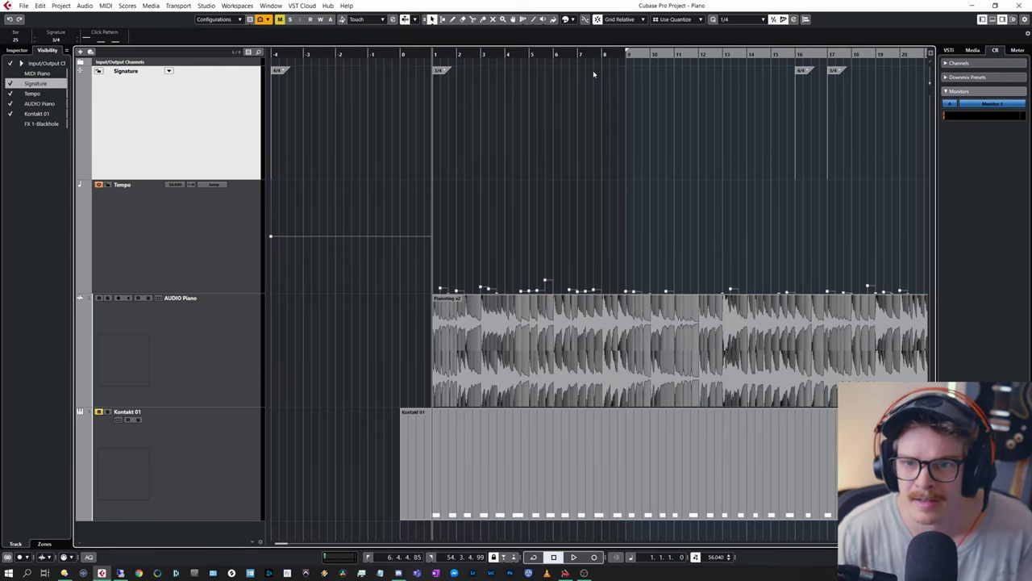
left_click(634, 148)
scroll(599, 161, "down", 5)
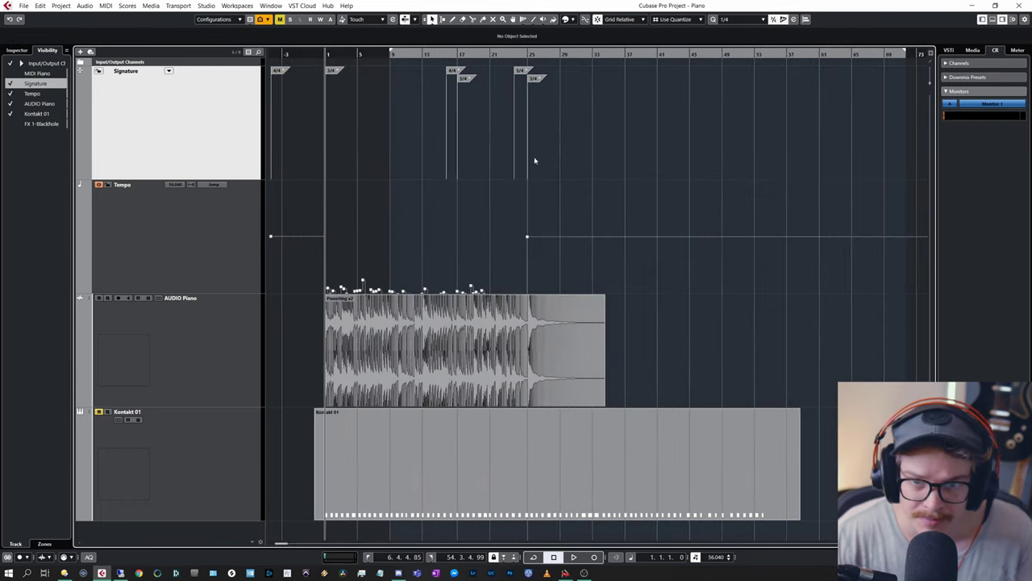
- Play the project through to the final chord at bar 25 to check the piano against the new tempo map and signatures
left_click(442, 97)
key("space")
key("h")
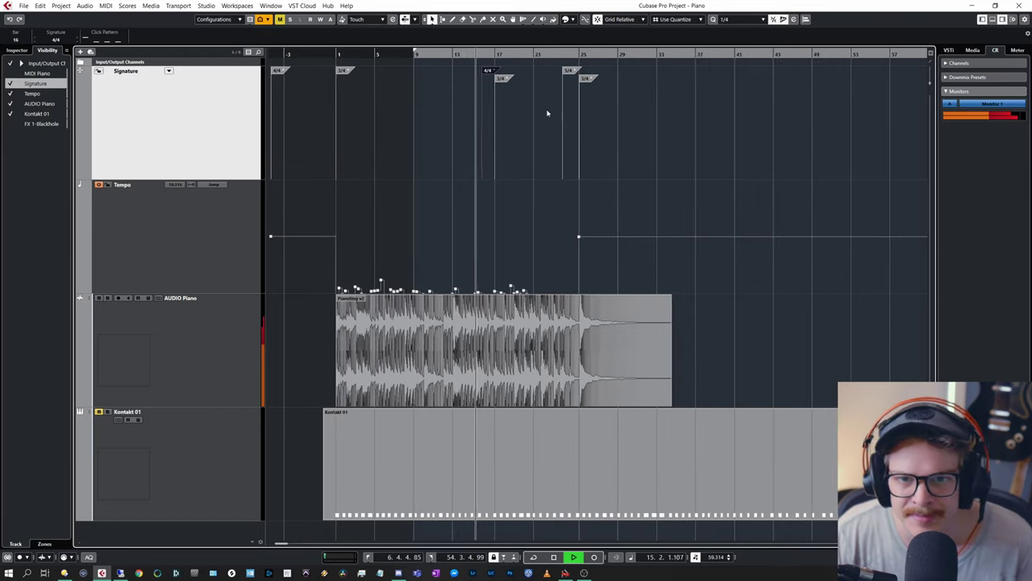
key("h")
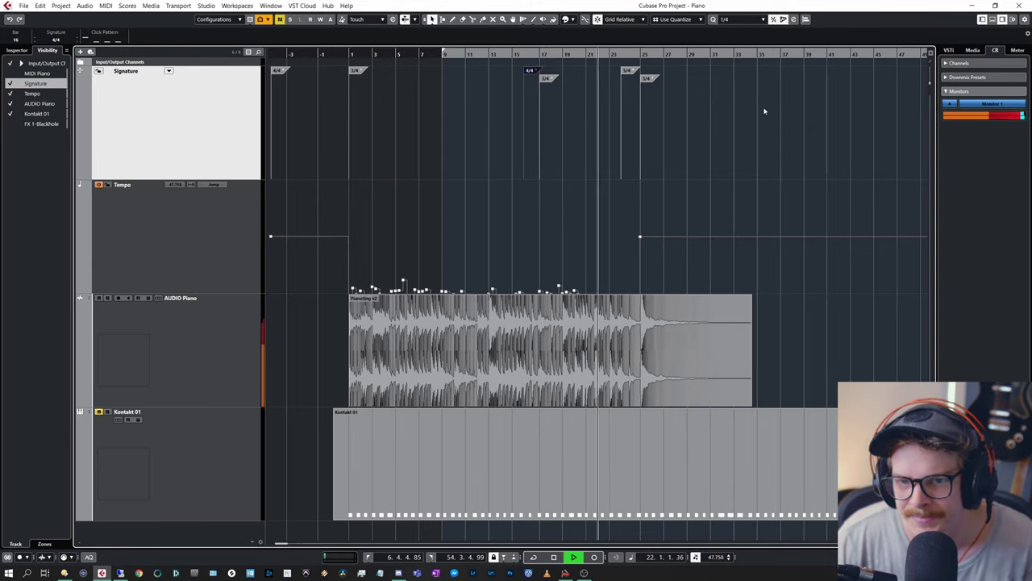
left_click_drag(765, 110, 679, 101)
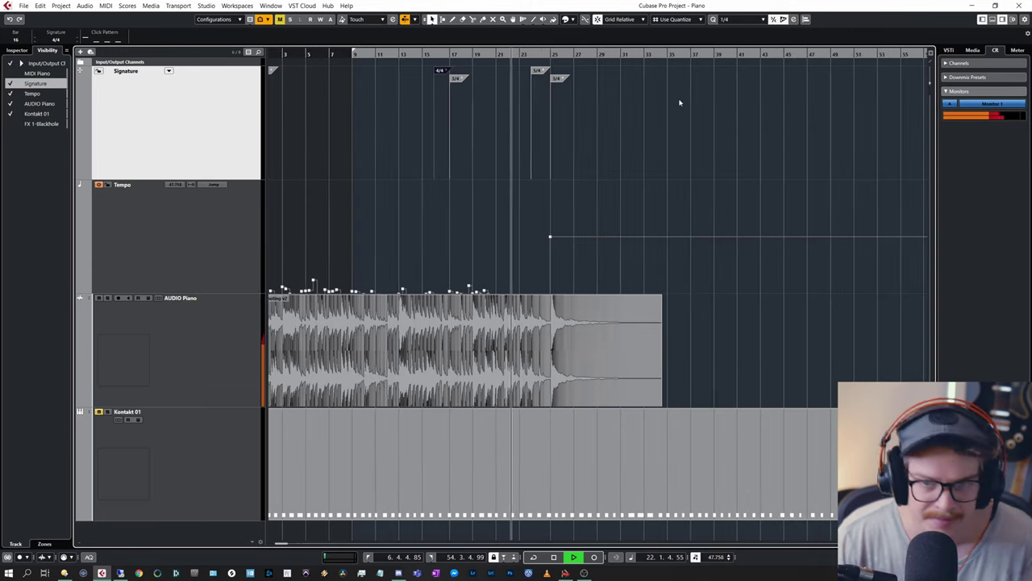
key("h")
key("h")
key("h")
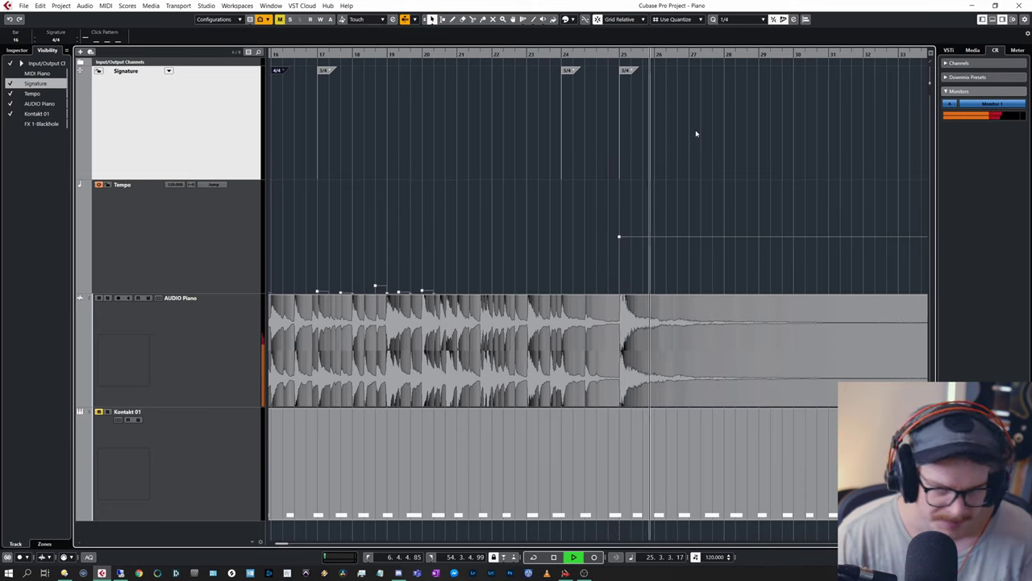
key("space")
- Place the project cursor at bar 24, beat 4 and open the Tempo Track Editor
scroll(658, 219, "right", 3)
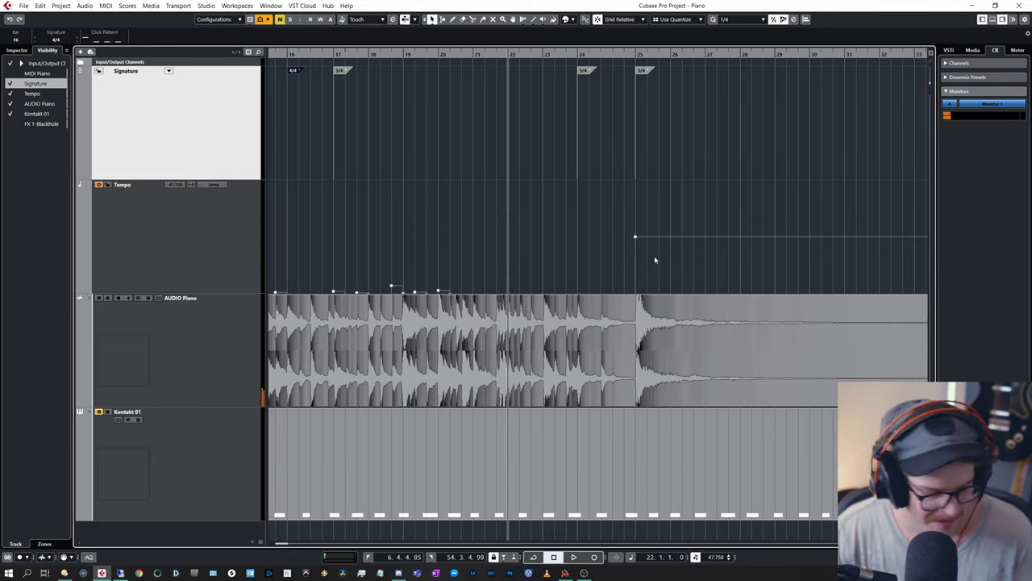
left_click(611, 255)
key("ctrl+t")
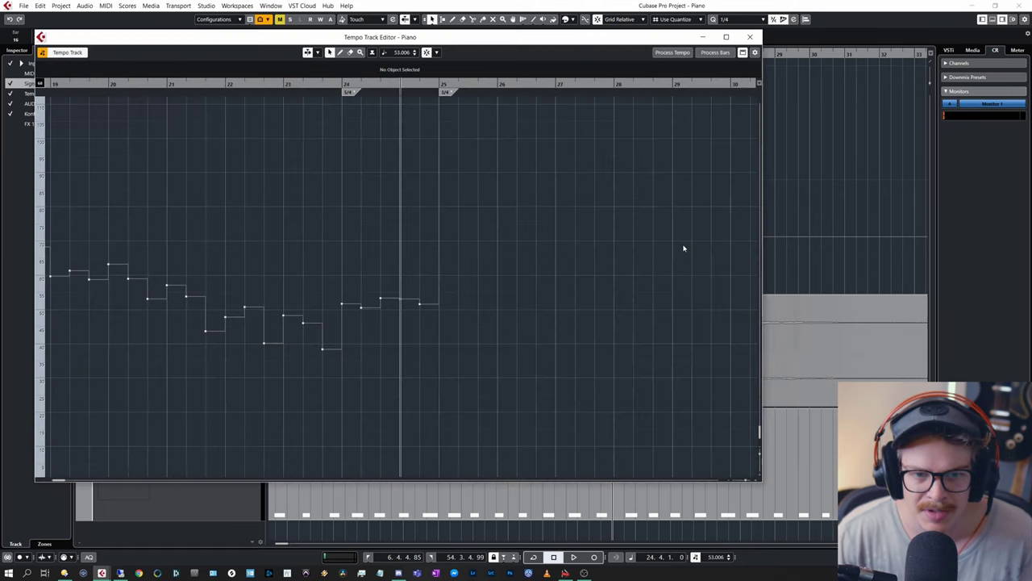
- Replace the 120 BPM tempo point at bar 25 with one at 58 BPM and play across the final chord
left_click(479, 225)
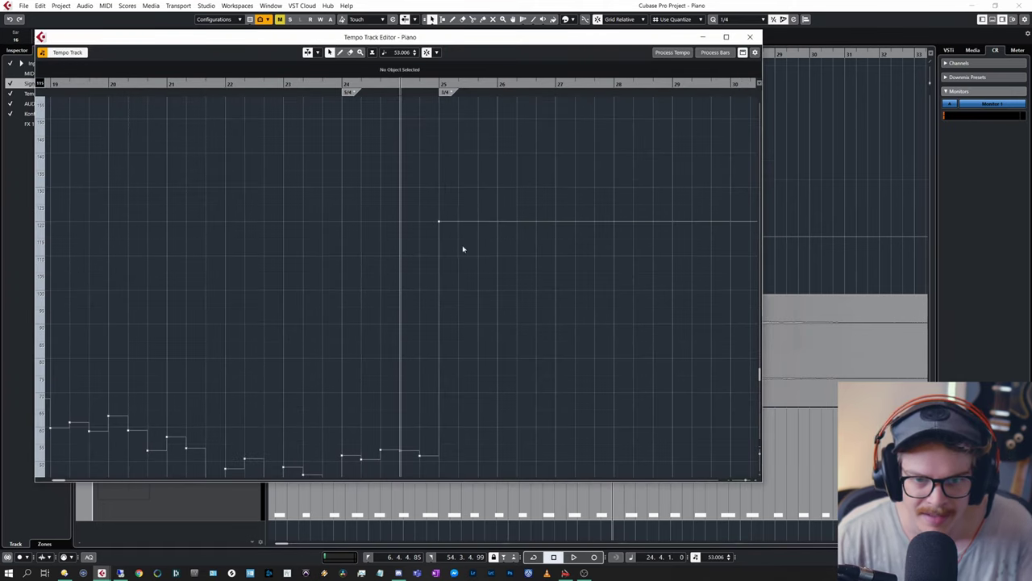
key("Delete")
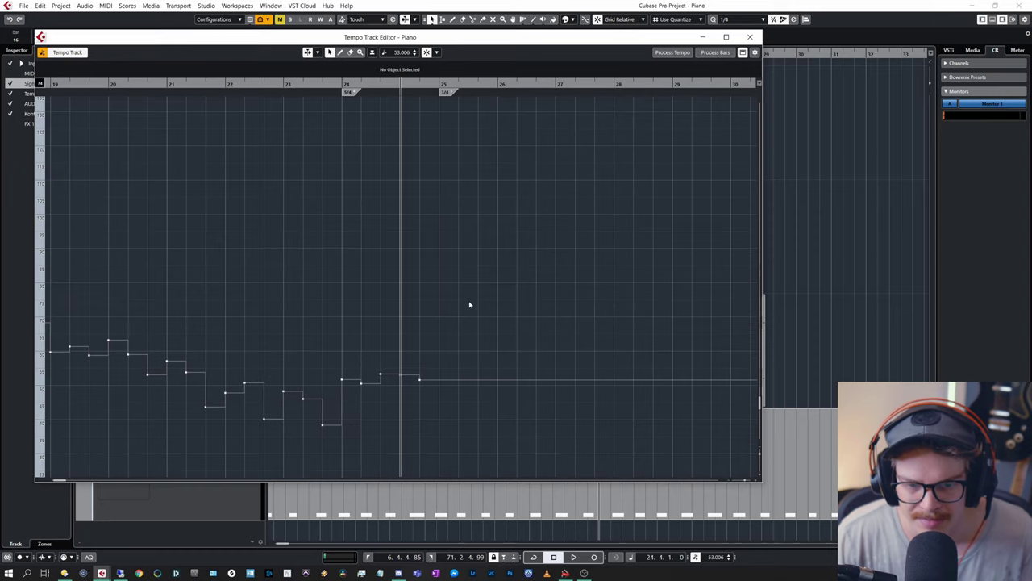
left_click(441, 354)
key("space")
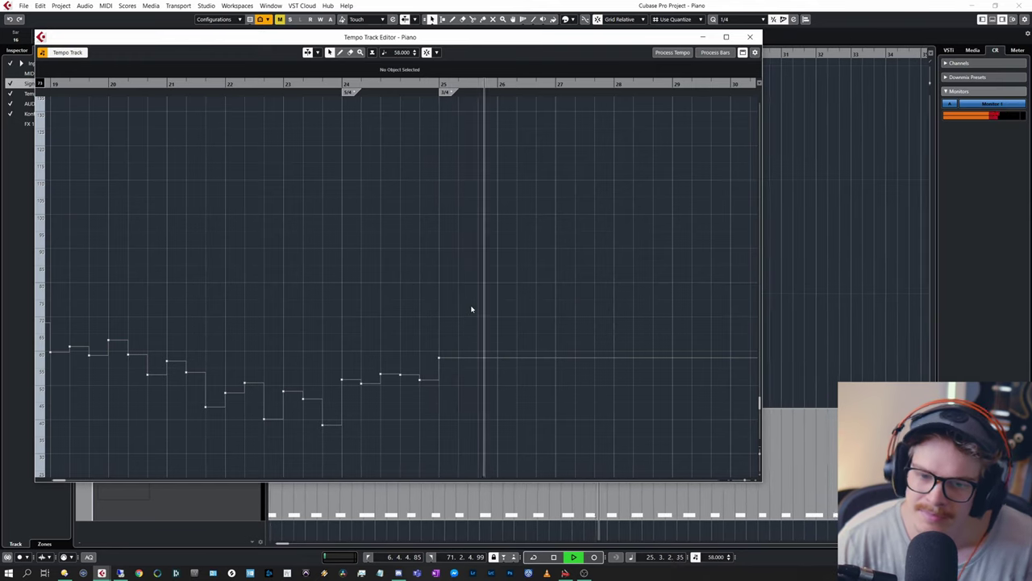
key("space")
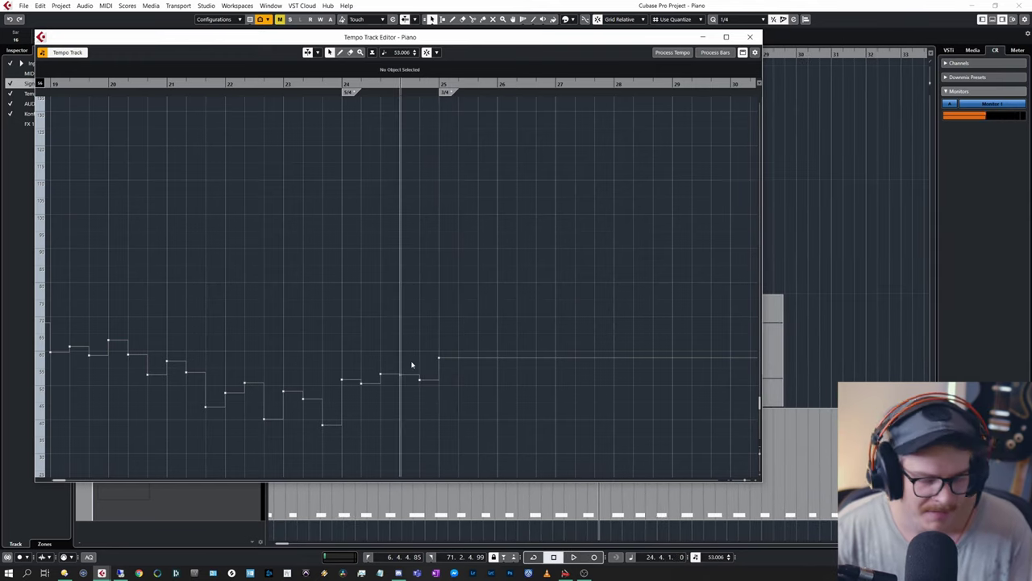
- Review a wider stretch of the tempo curve around the final chord and close the Tempo Track Editor
key("g")
key("g")
key("g")
key("g")
key("g")
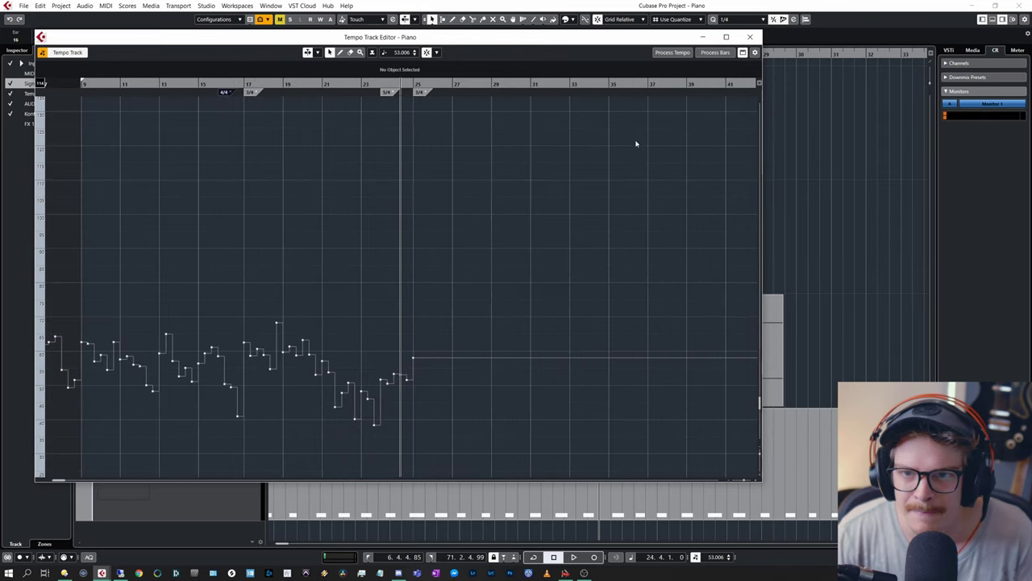
left_click(750, 37)
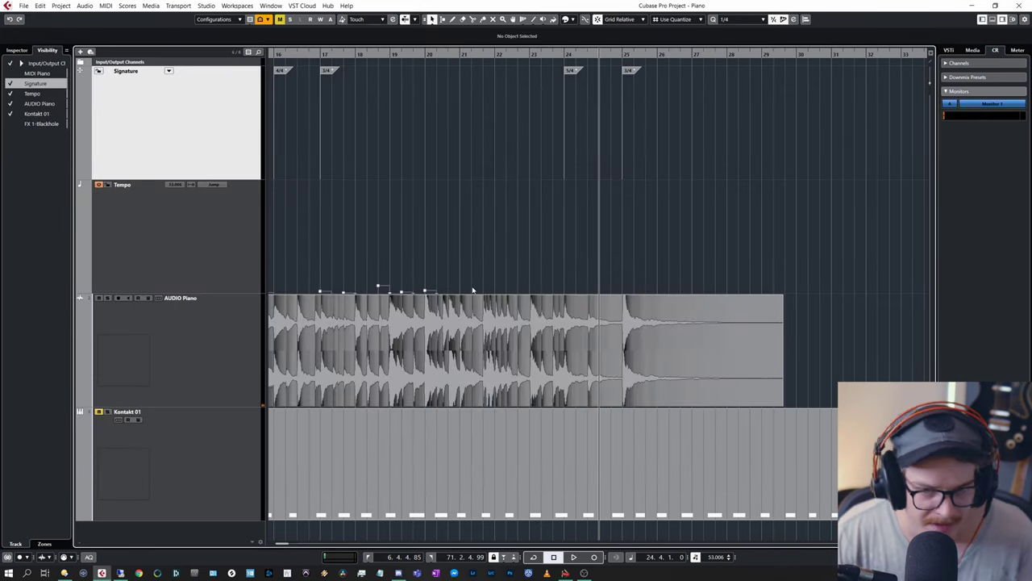
- Solo the Kontakt 01 track and play from bar 0, beat 4 to audition it against the new tempo map
key("g")
key("g")
key("g")
key("g")
left_click(220, 427)
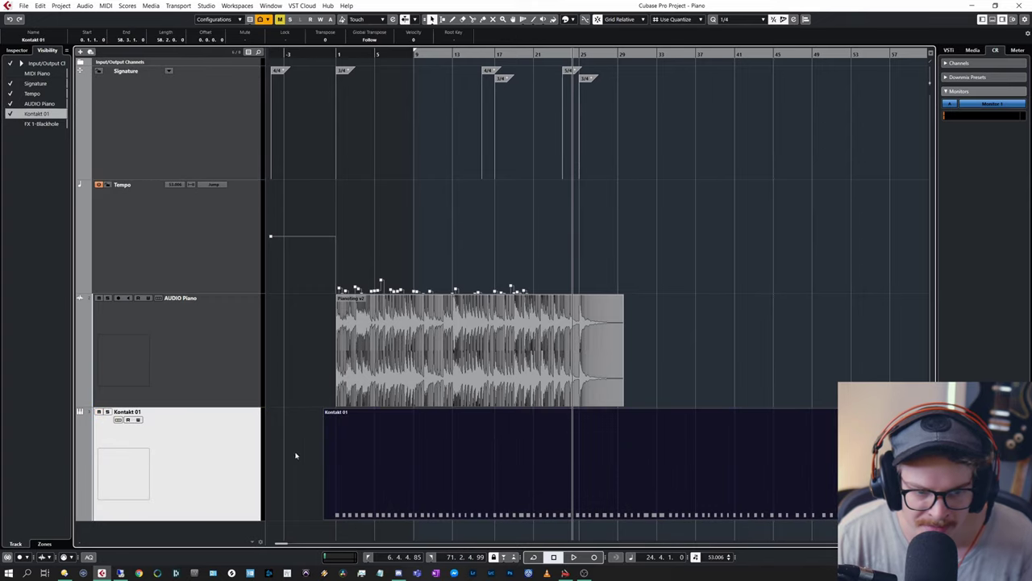
left_click_drag(312, 431, 333, 433)
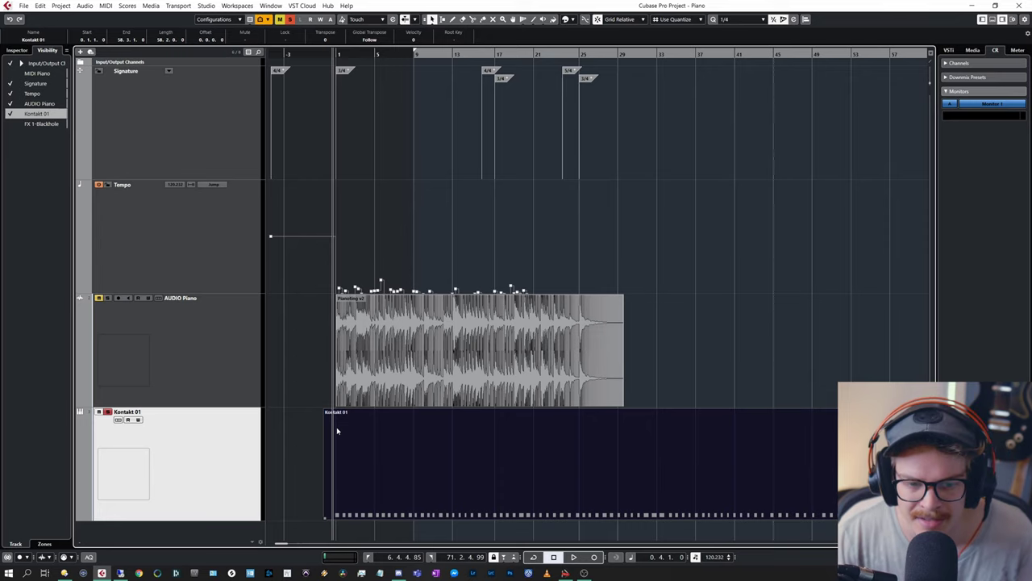
key("space")
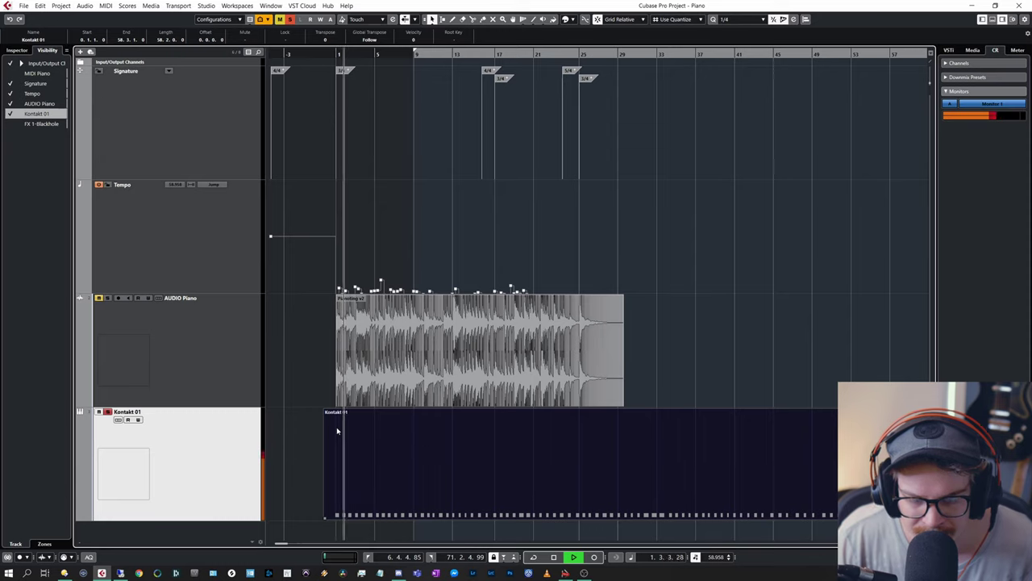
key("space")
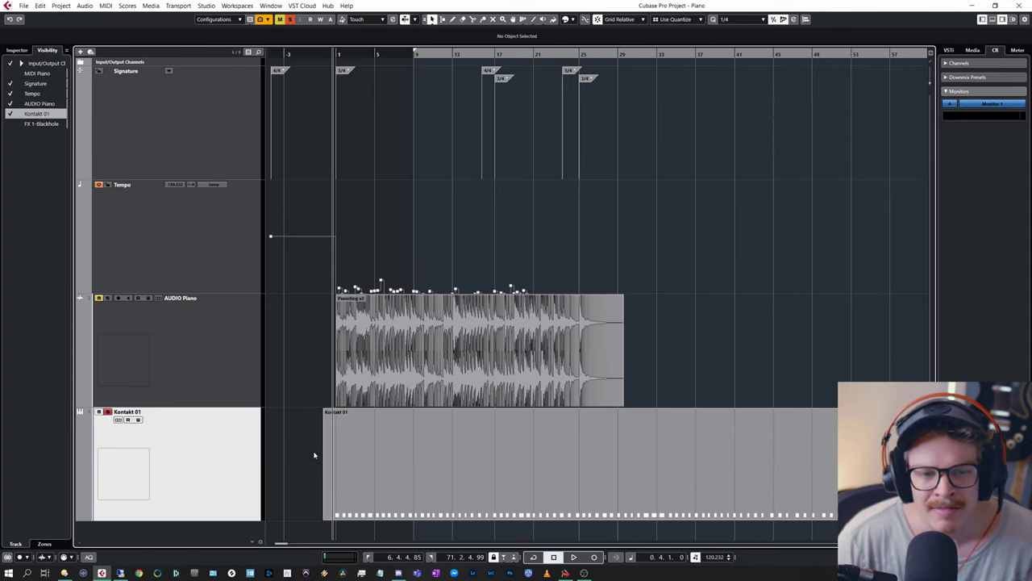
- Solo the AUDIO Piano track instead of Kontakt 01 and play the piano recording from bar 9
left_click(451, 341)
left_click(443, 239)
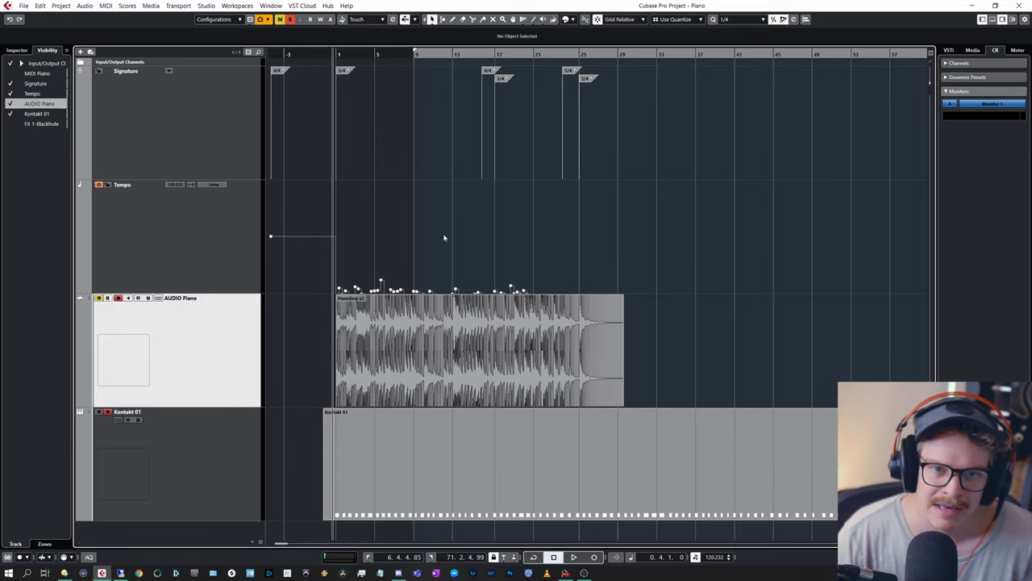
left_click_drag(377, 202, 414, 205)
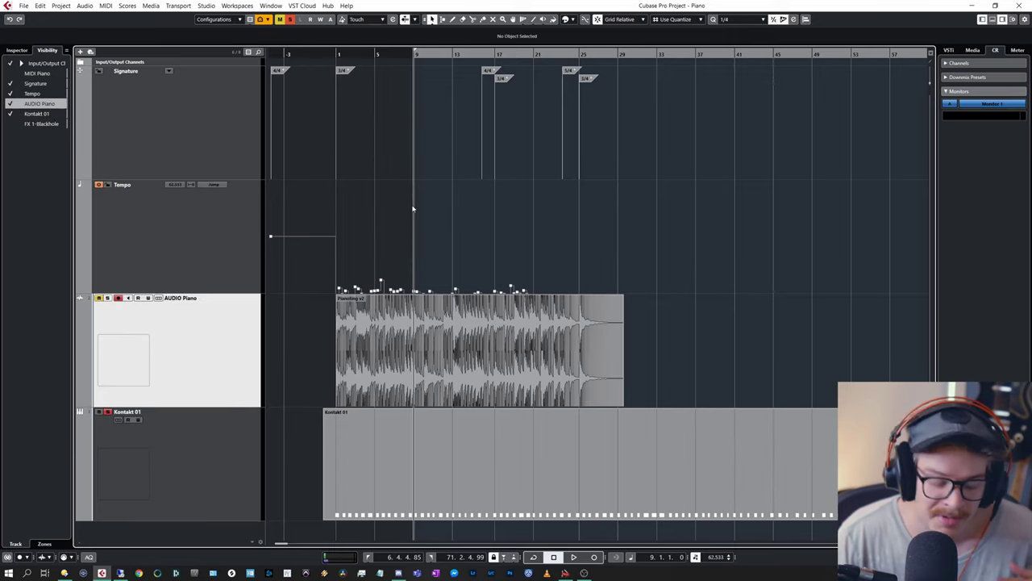
key("space")
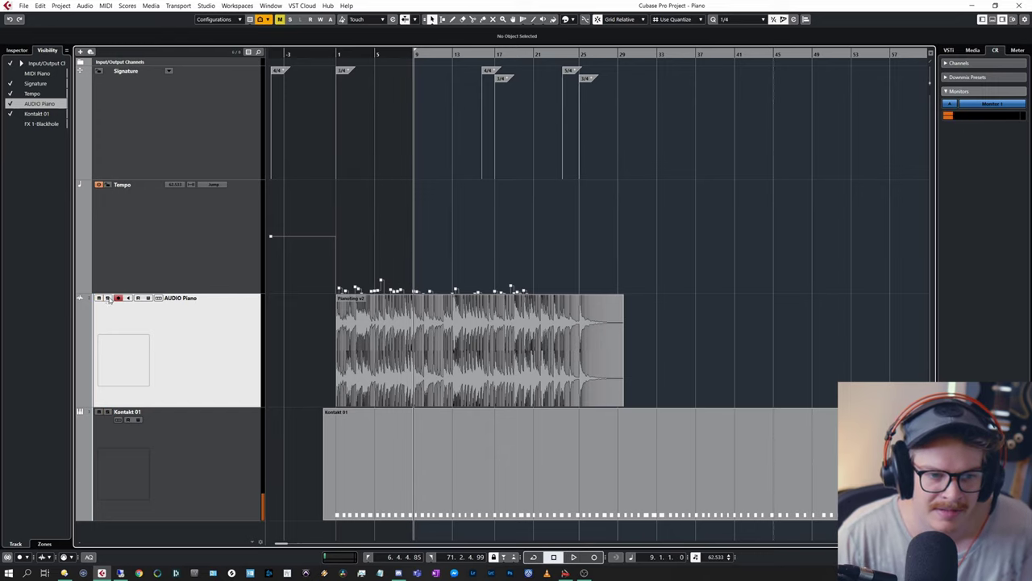
key("space")
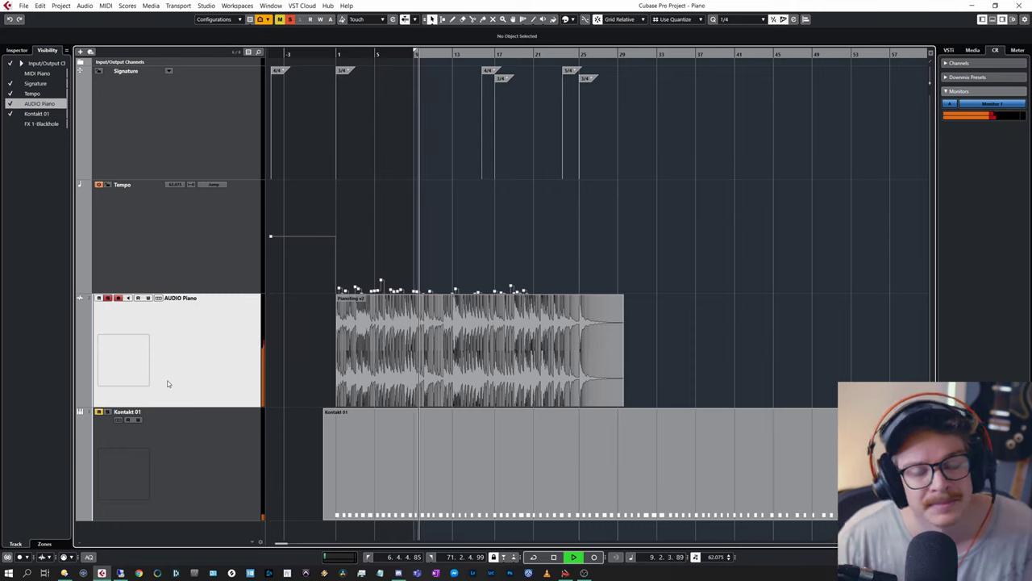
key("space")
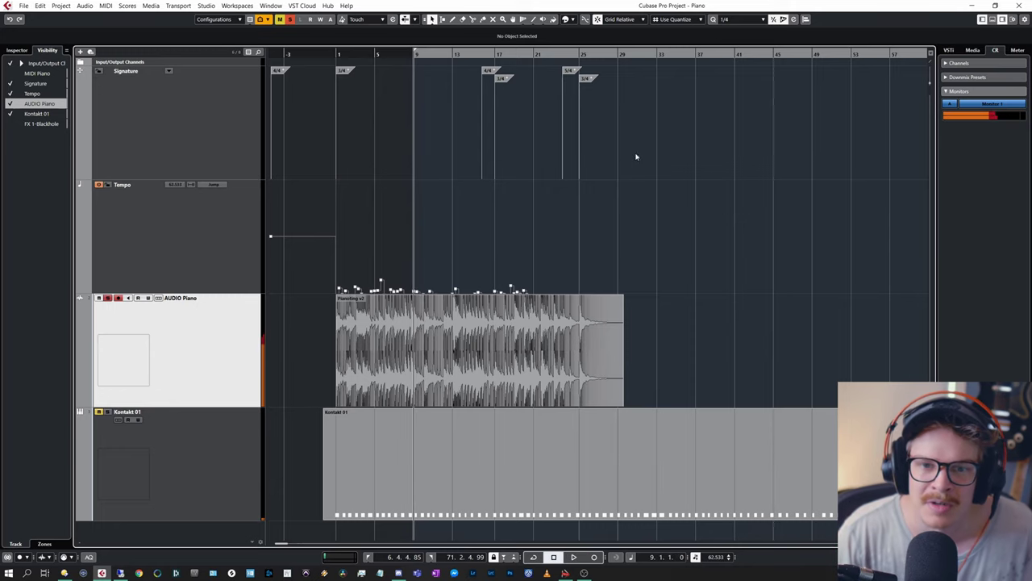
left_click_drag(653, 131, 353, 66)
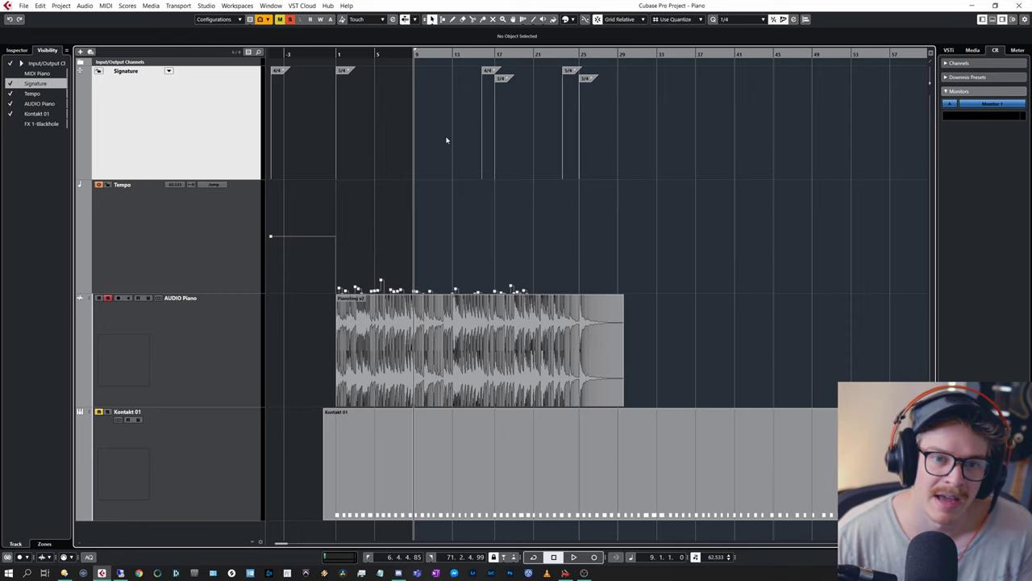
left_click_drag(304, 89, 663, 73)
left_click(654, 103)
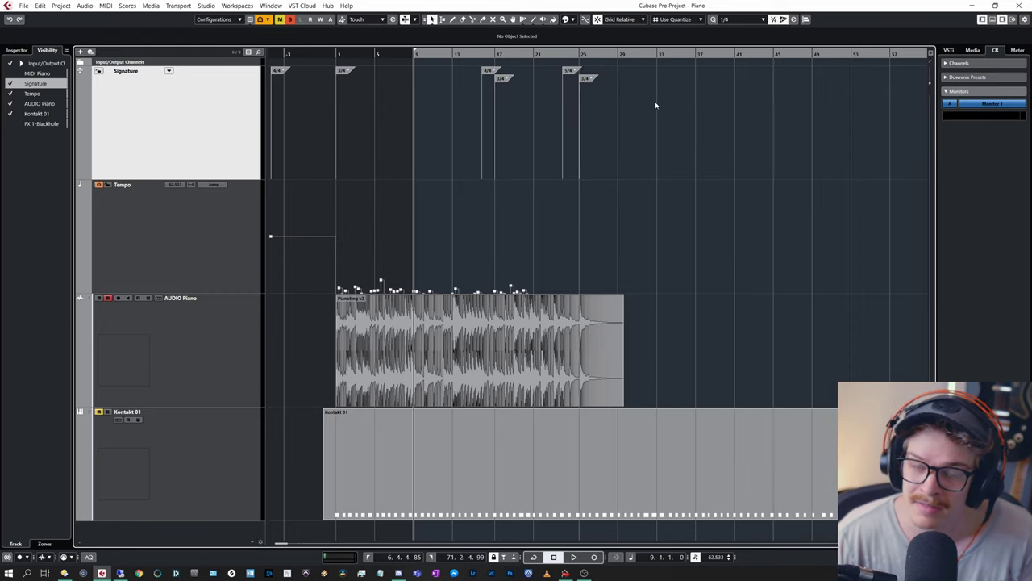
left_click_drag(661, 109, 329, 58)
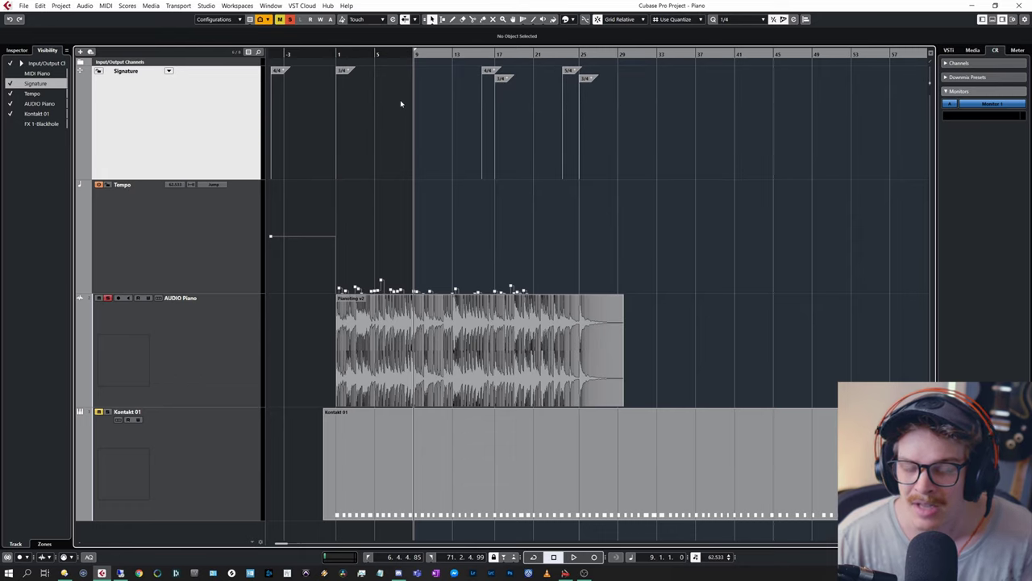